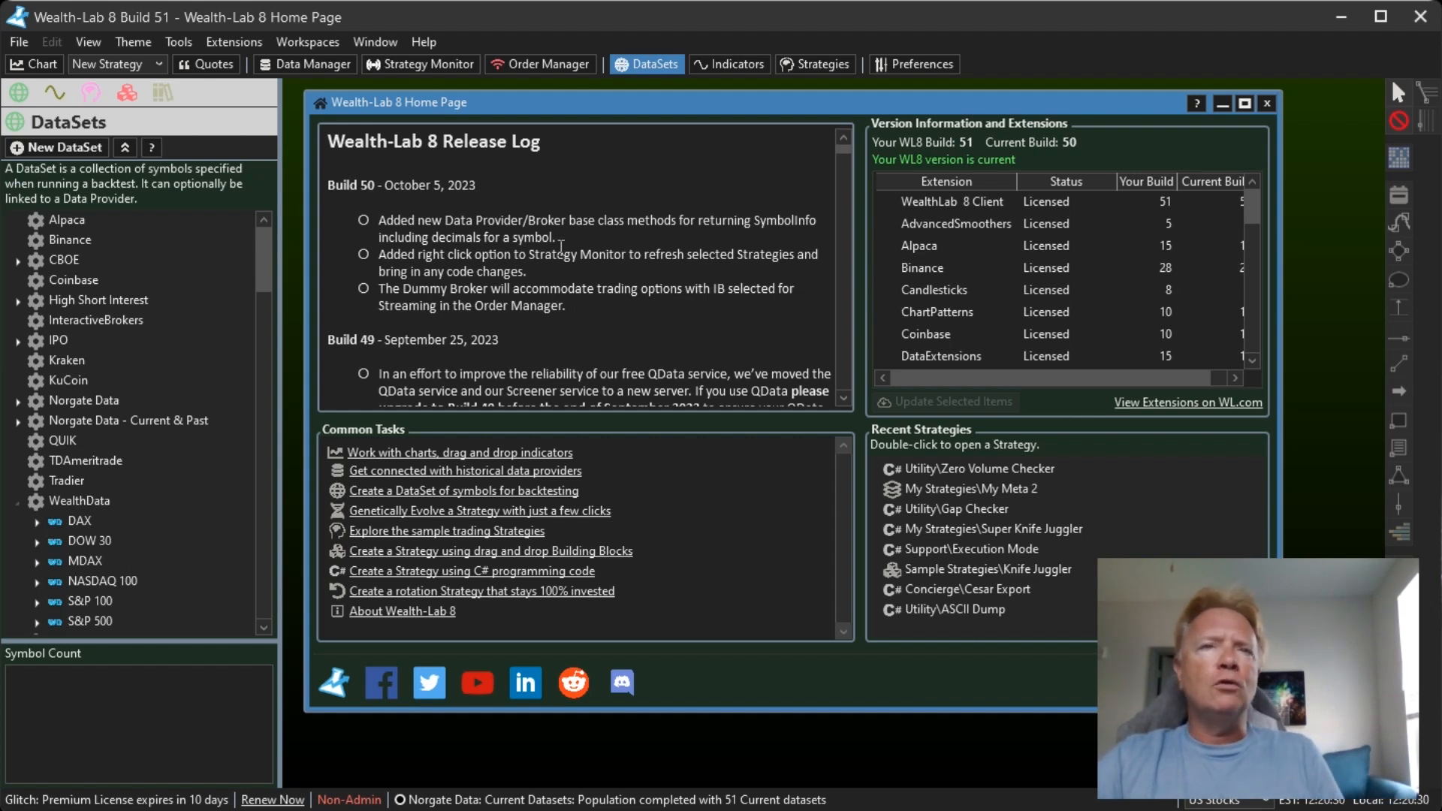
# Step: Review the home page release log from Build 50 back to Build 45
pyautogui.scroll(-2, 654, 274)
pyautogui.scroll(-10, 640, 270)
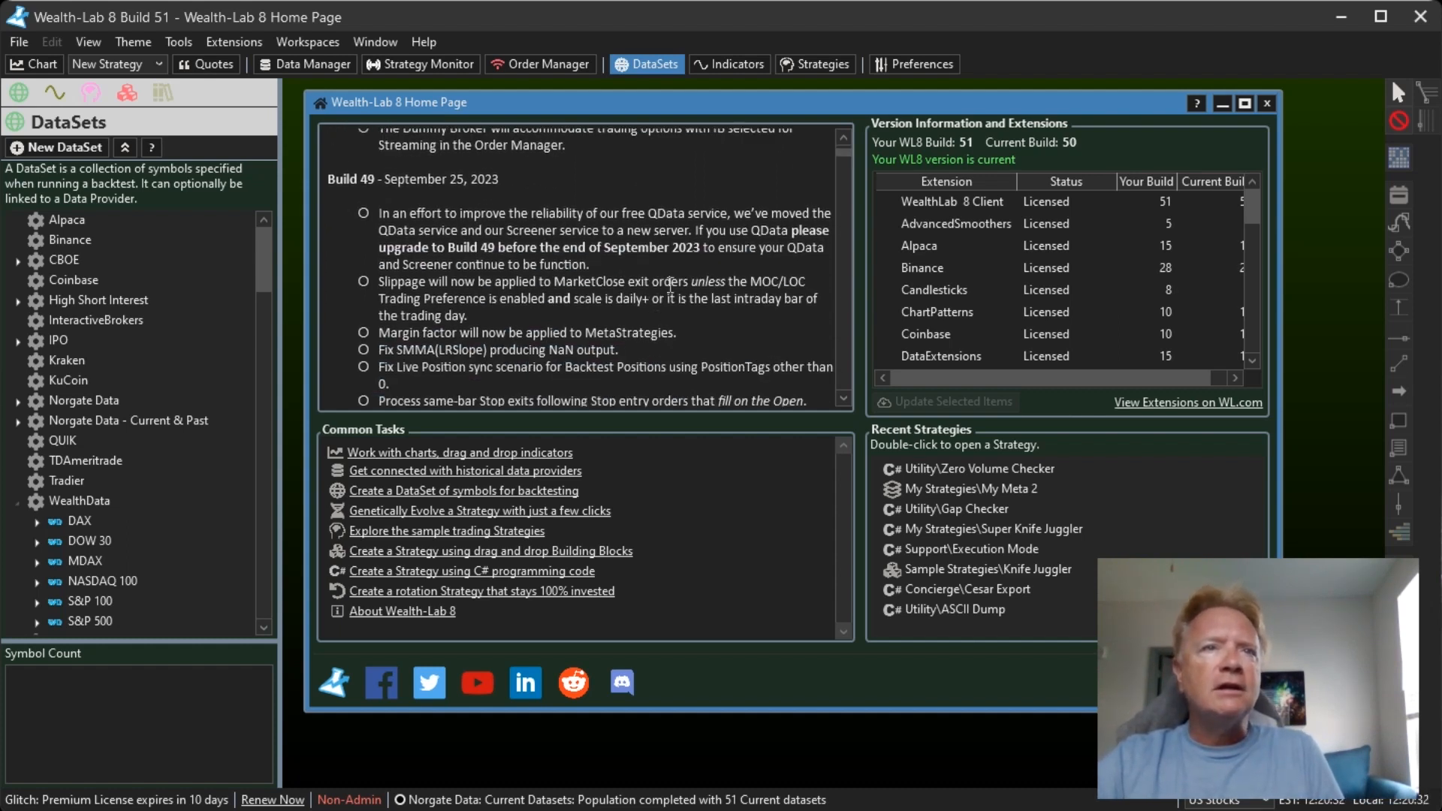
pyautogui.scroll(-6, 640, 230)
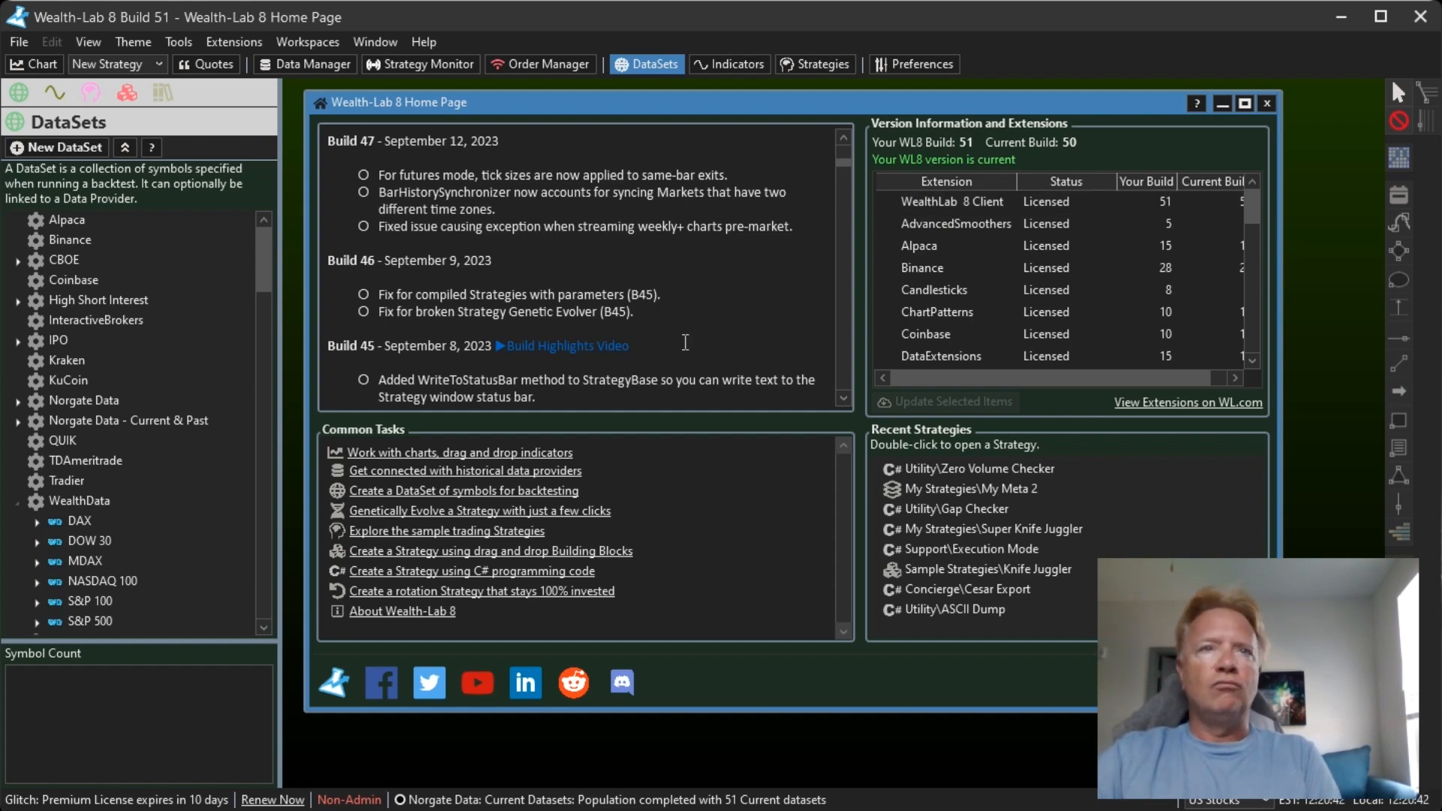
pyautogui.scroll(5, 695, 301)
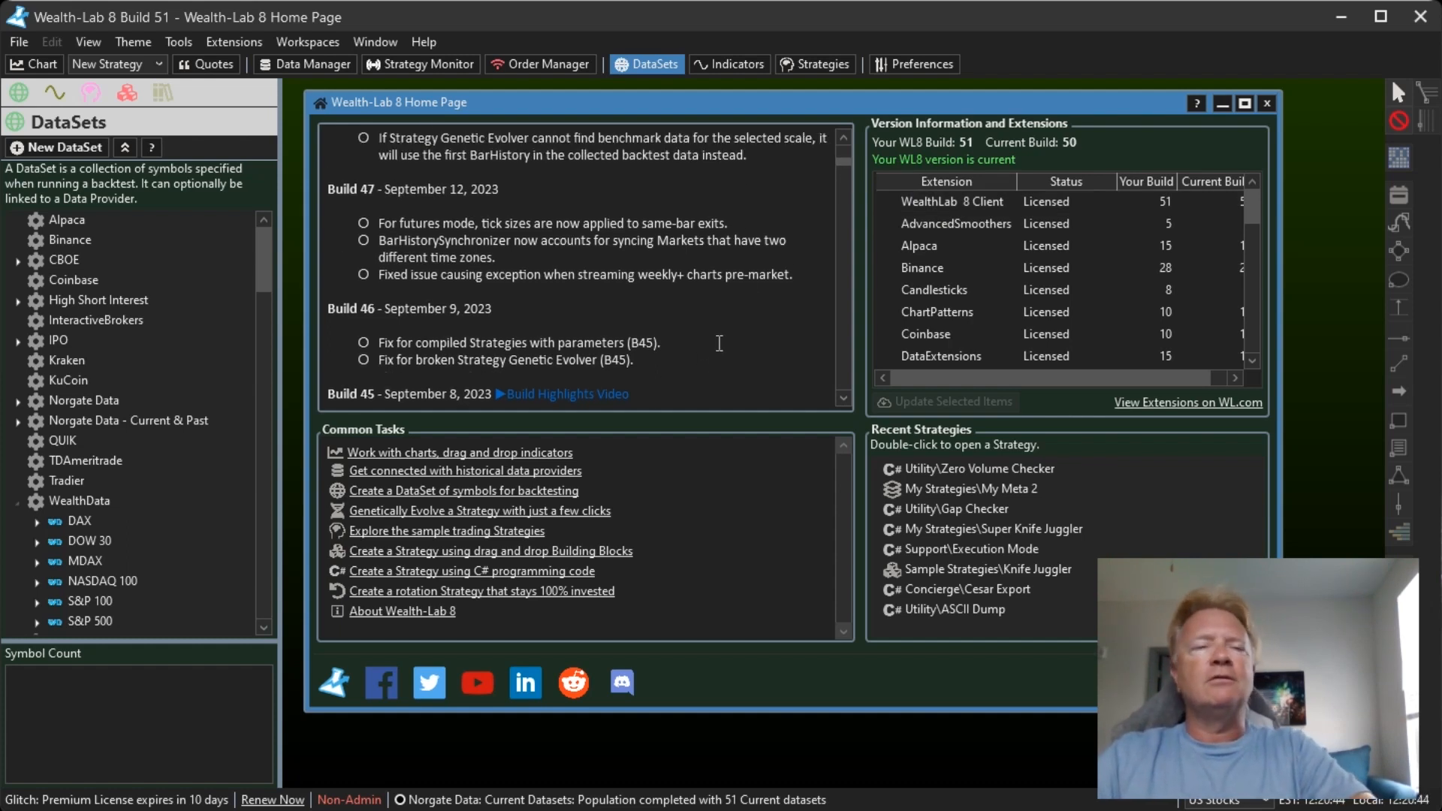
pyautogui.scroll(5, 686, 274)
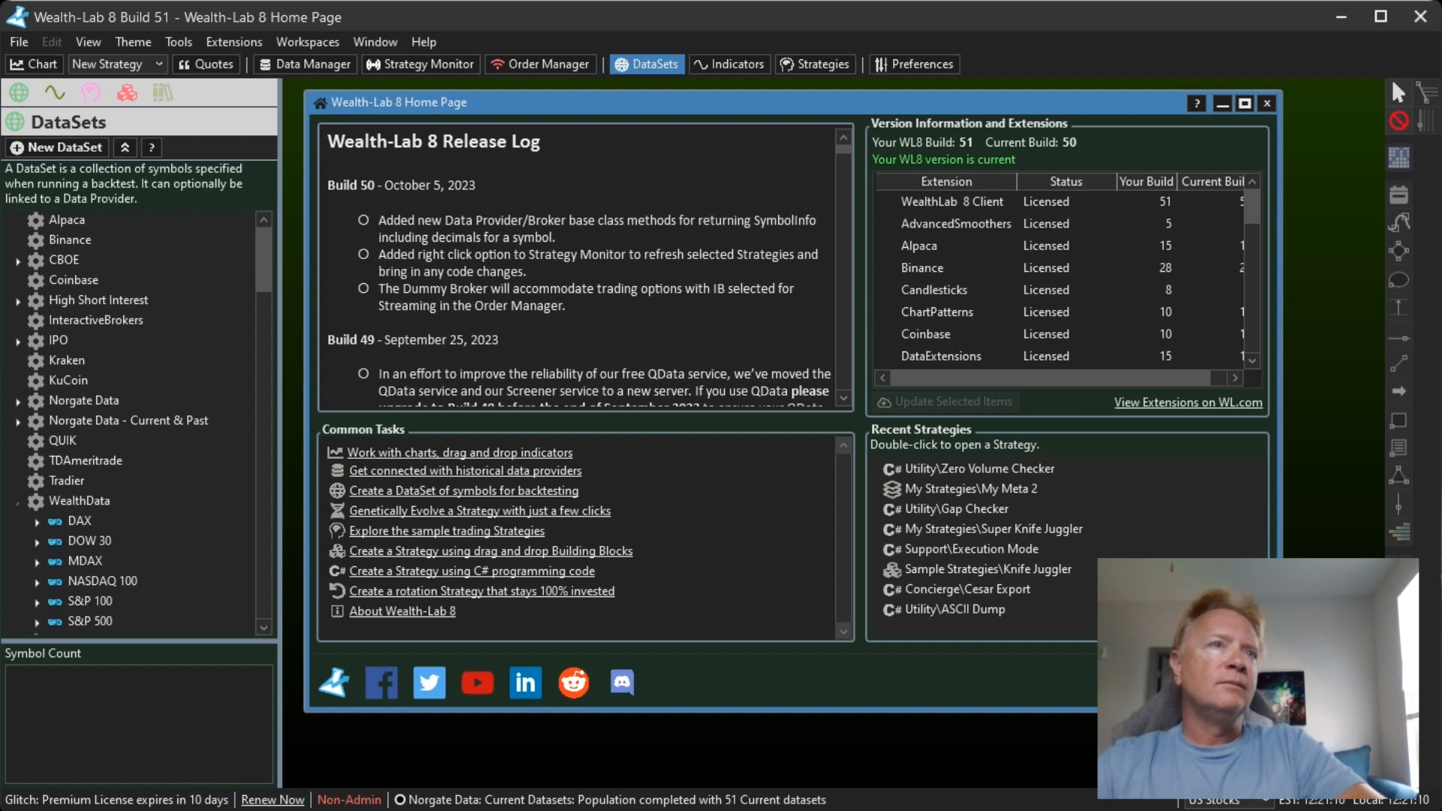
# Step: Open a new Strategy Genetic Evolver window, maximize it, and widen the Strategy column to show the full strategy names
pyautogui.click(189, 48)
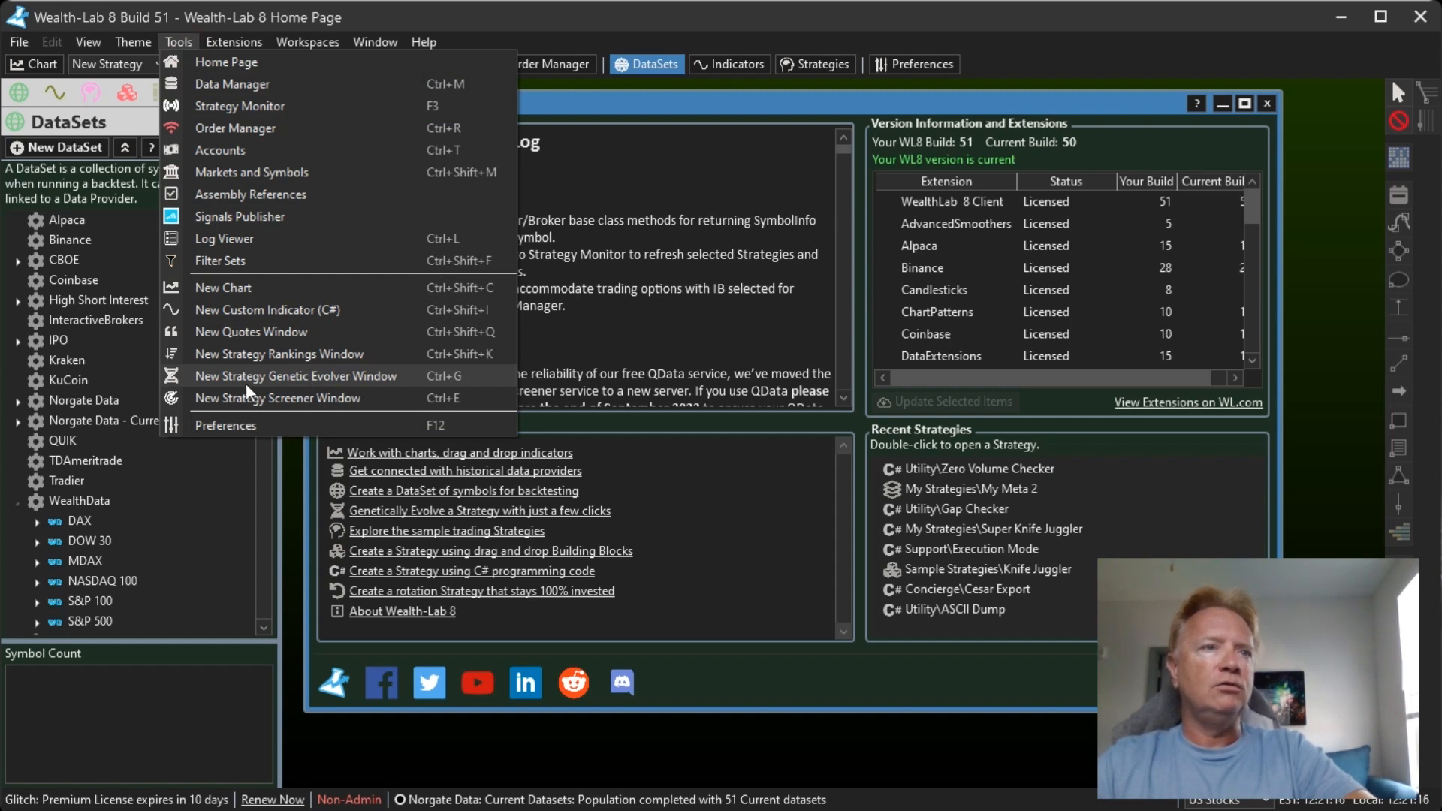
pyautogui.click(357, 377)
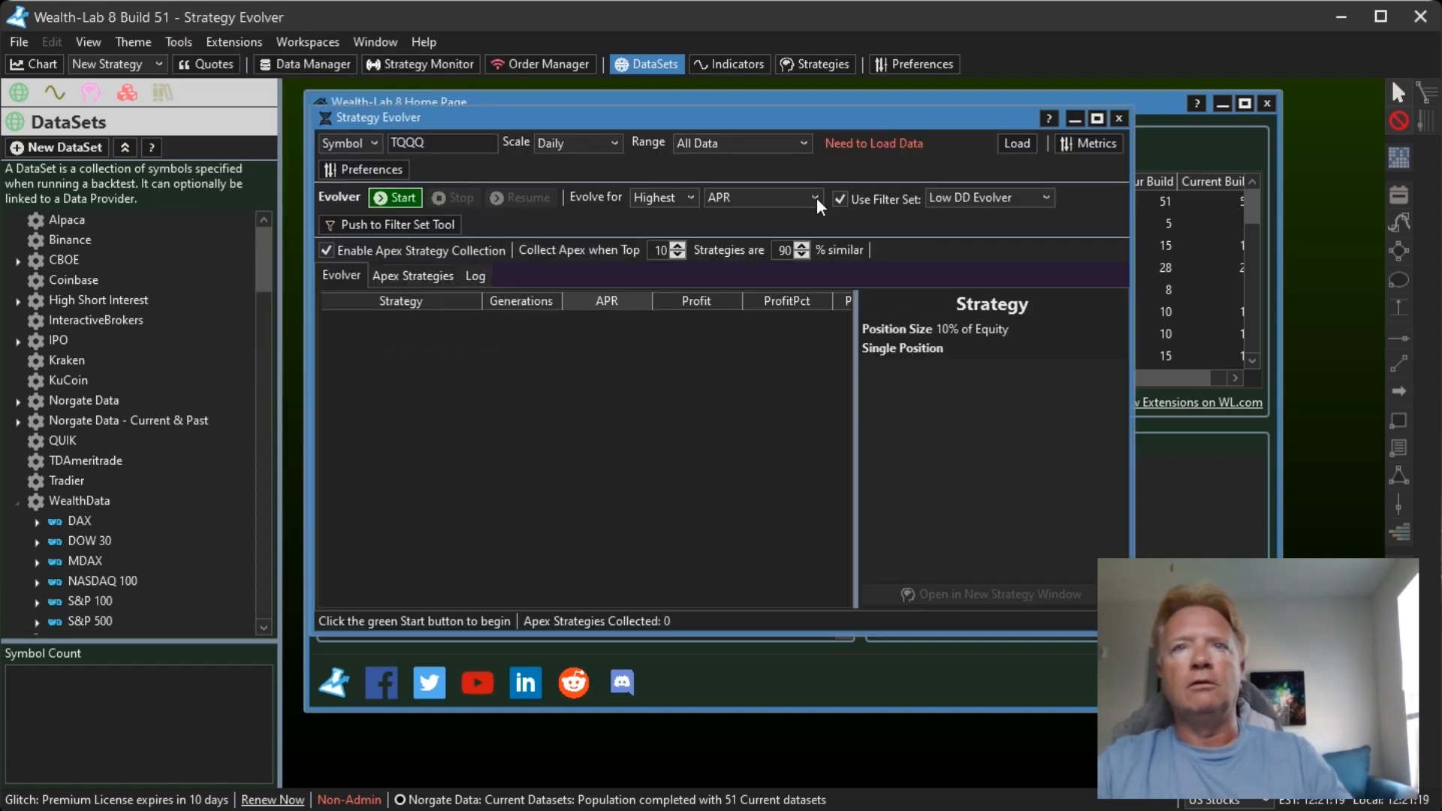
pyautogui.click(1097, 119)
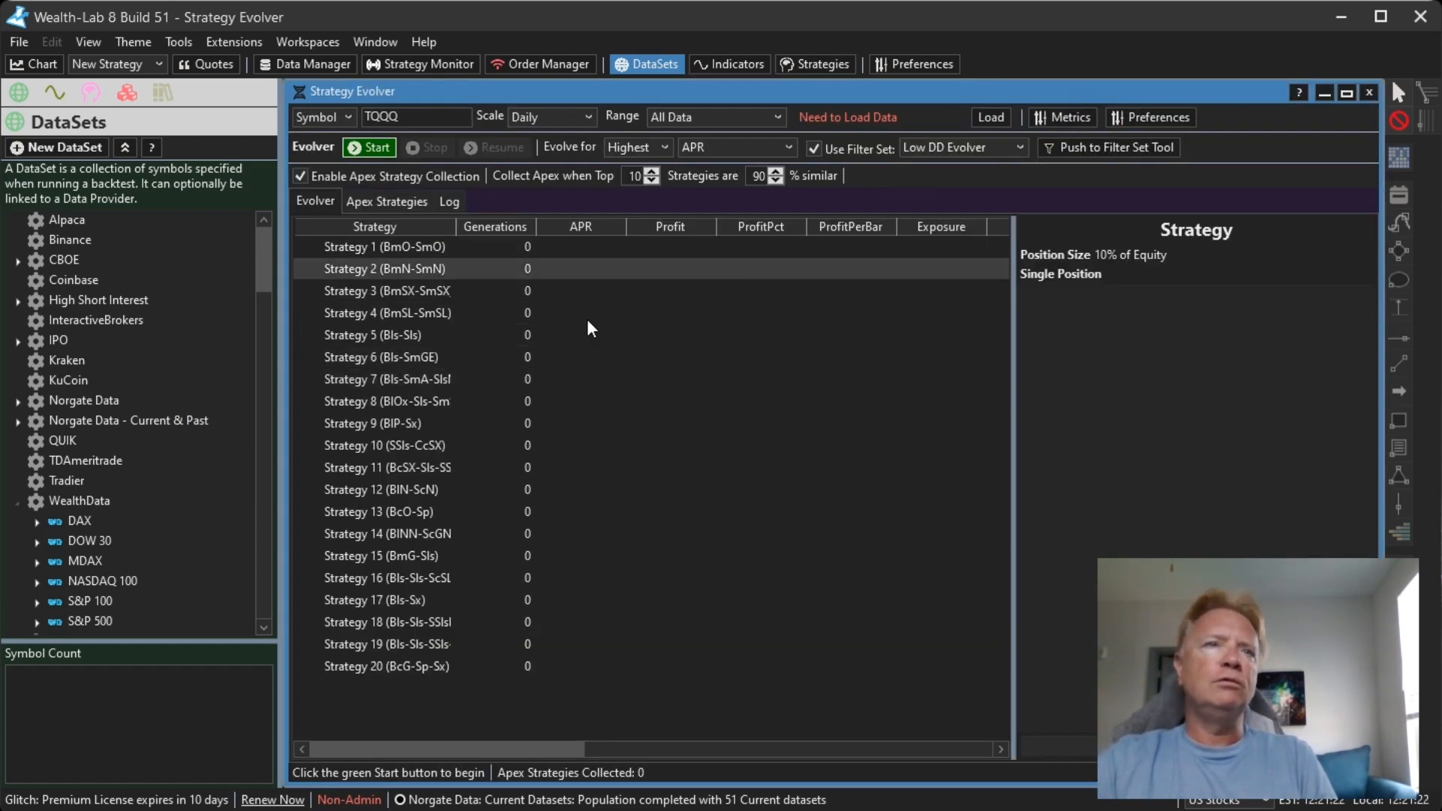
pyautogui.moveTo(455, 226); pyautogui.dragTo(537, 234)
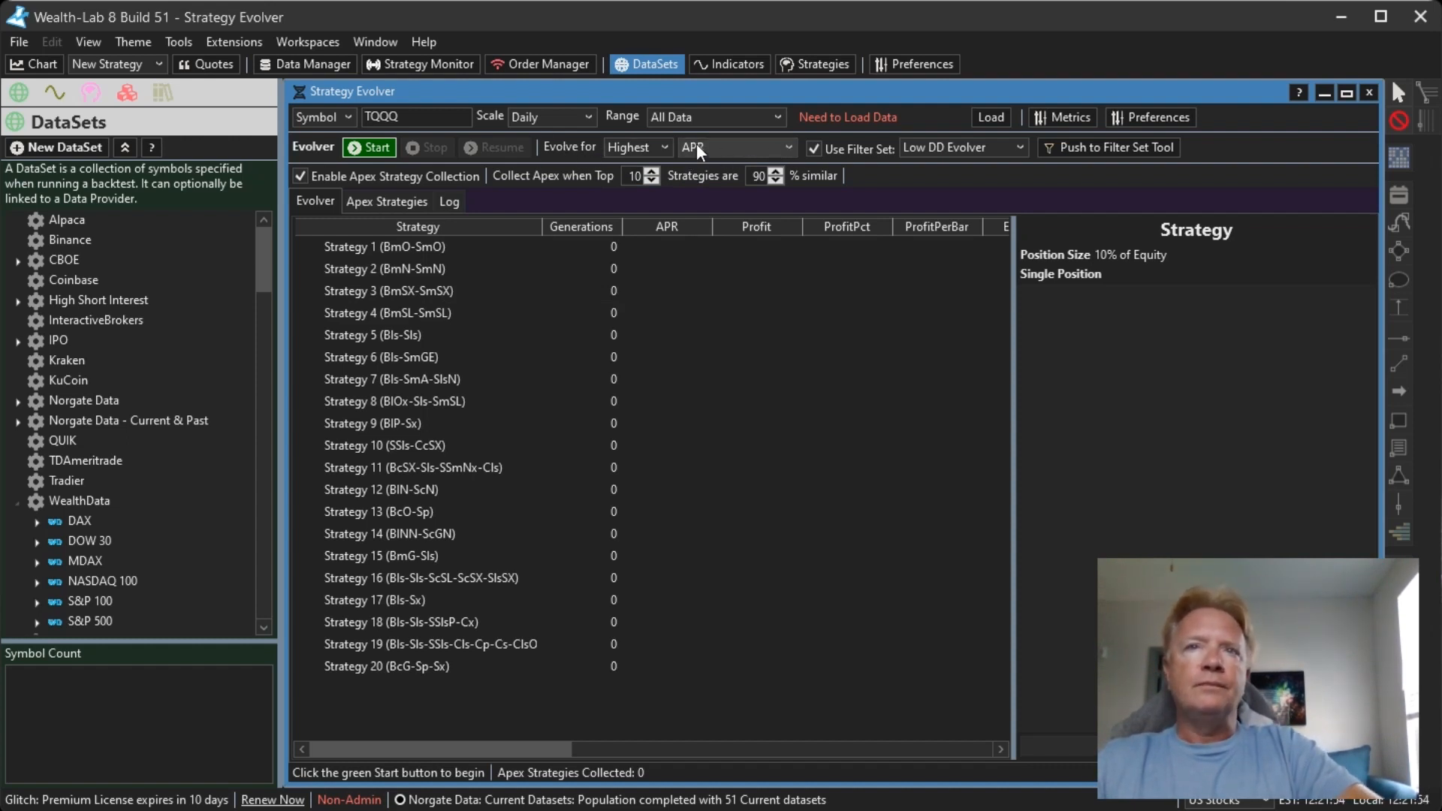
# Step: Run the evolver on TQQQ with the Low DD Evolver filter set, stopping it once three Apex strategies are collected
pyautogui.click(974, 147)
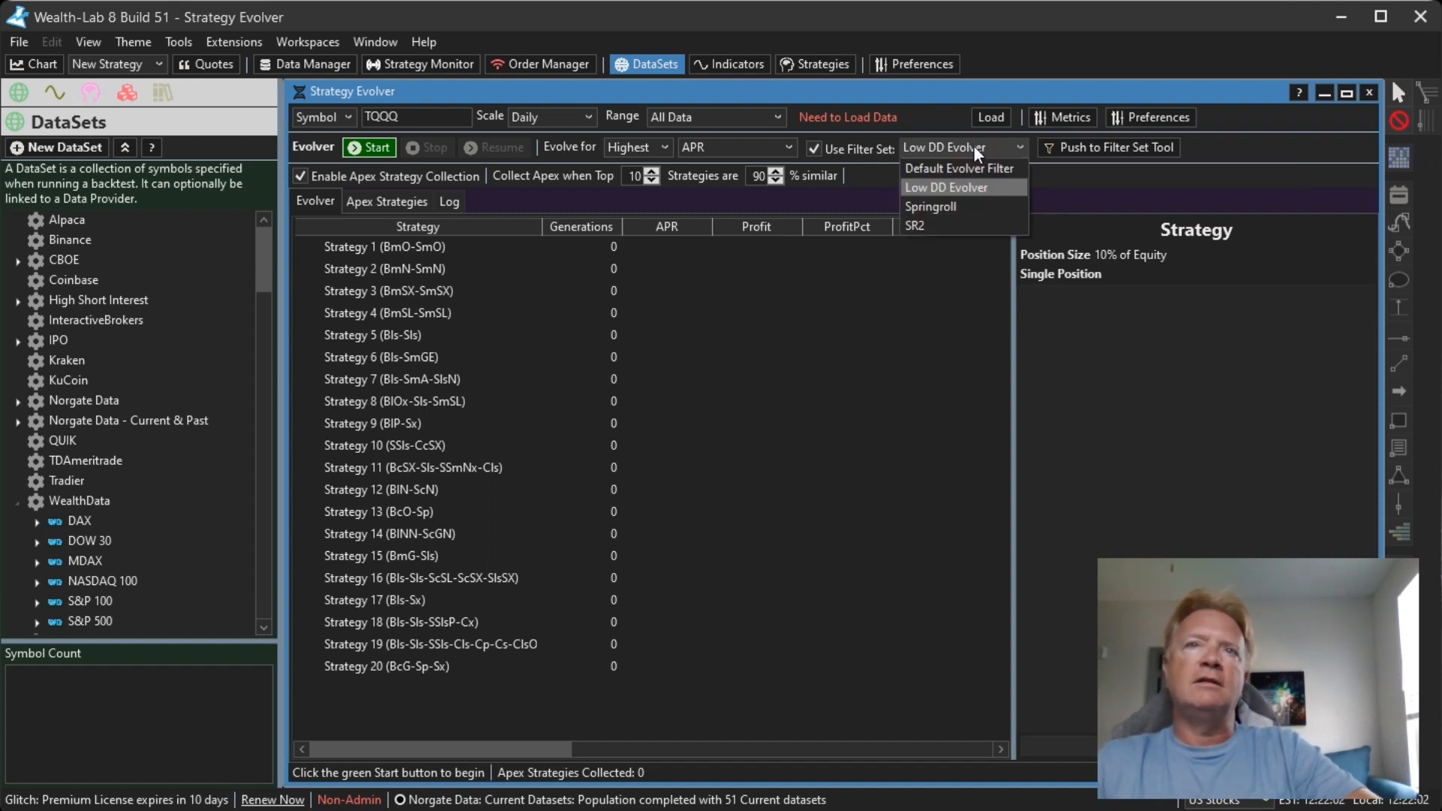
pyautogui.click(982, 188)
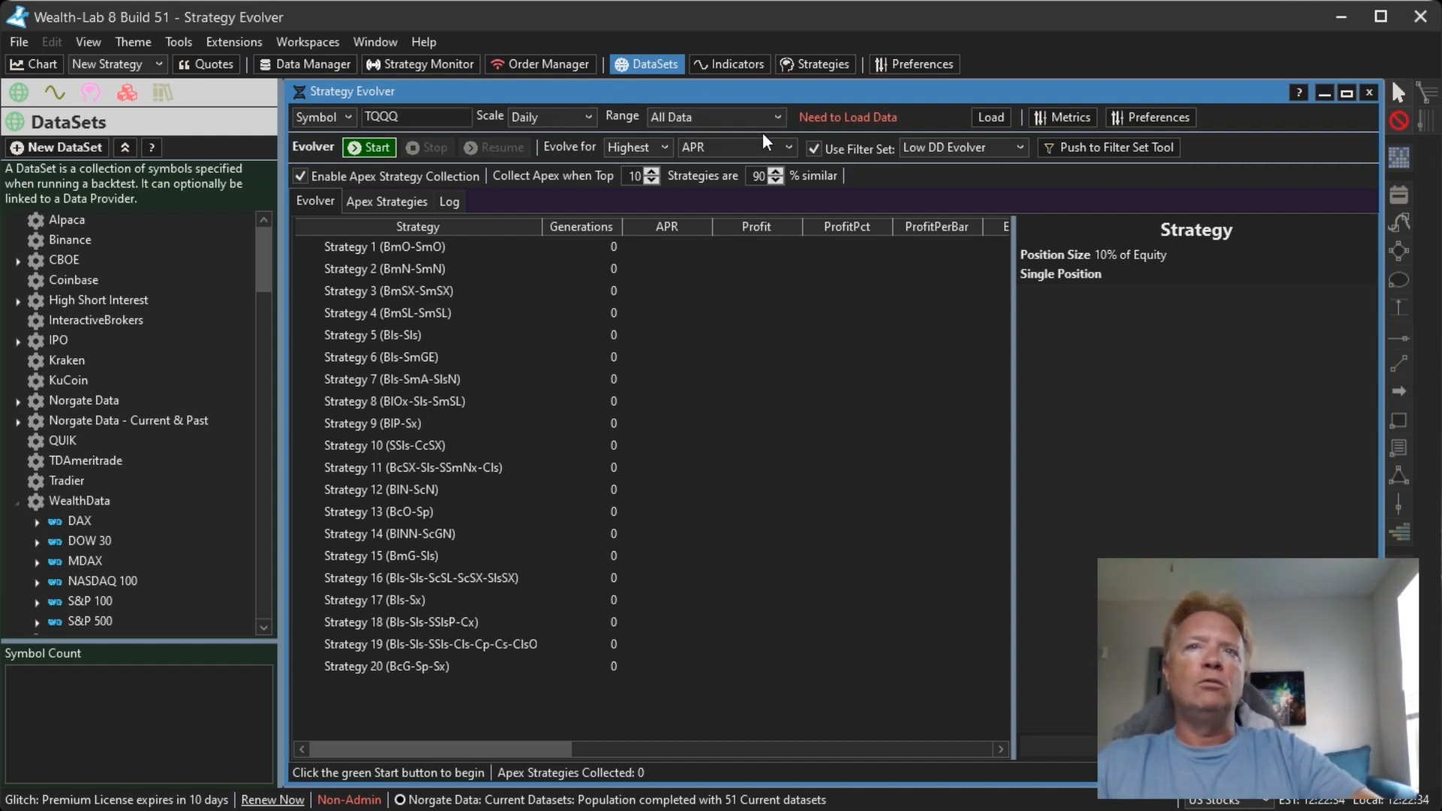
pyautogui.click(372, 154)
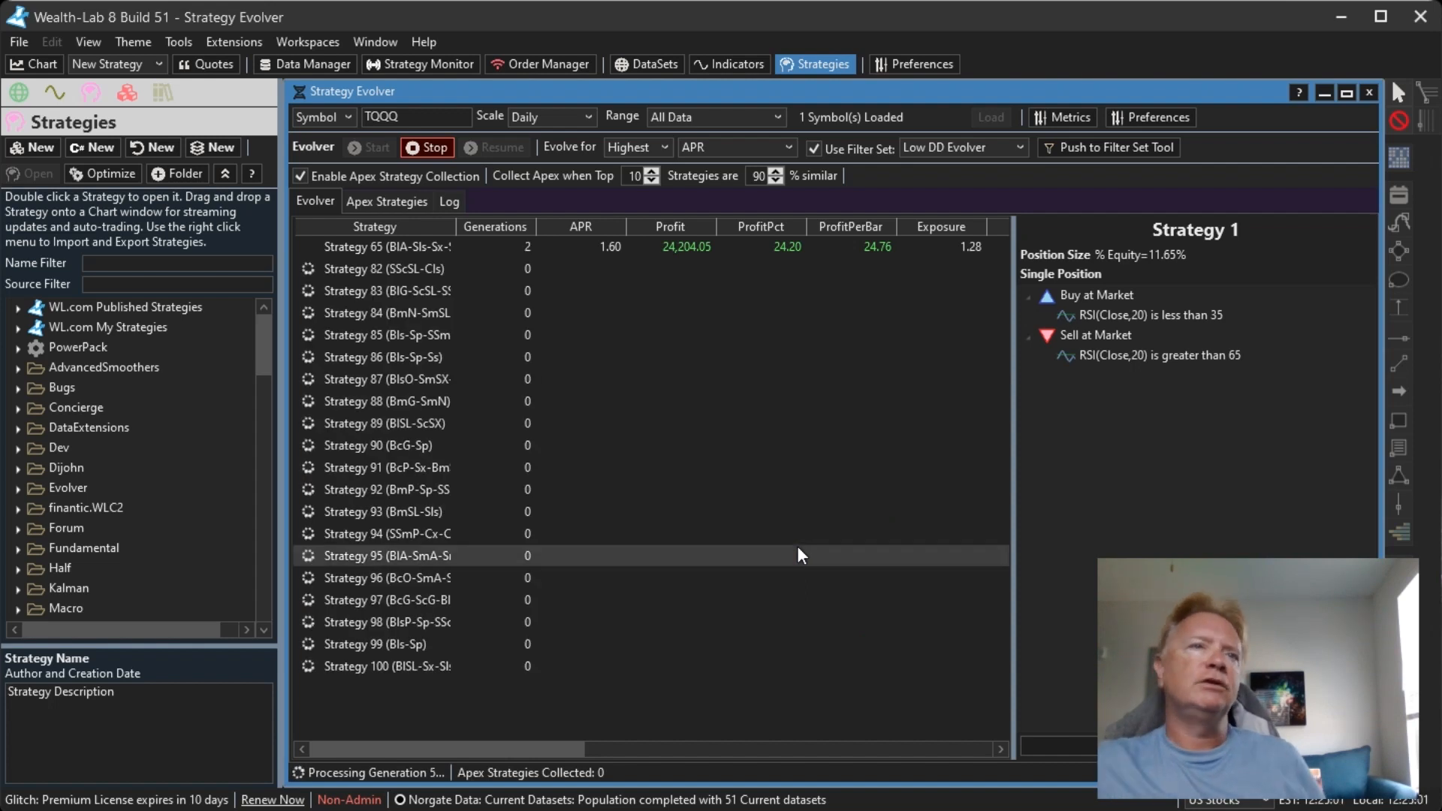
pyautogui.click(523, 247)
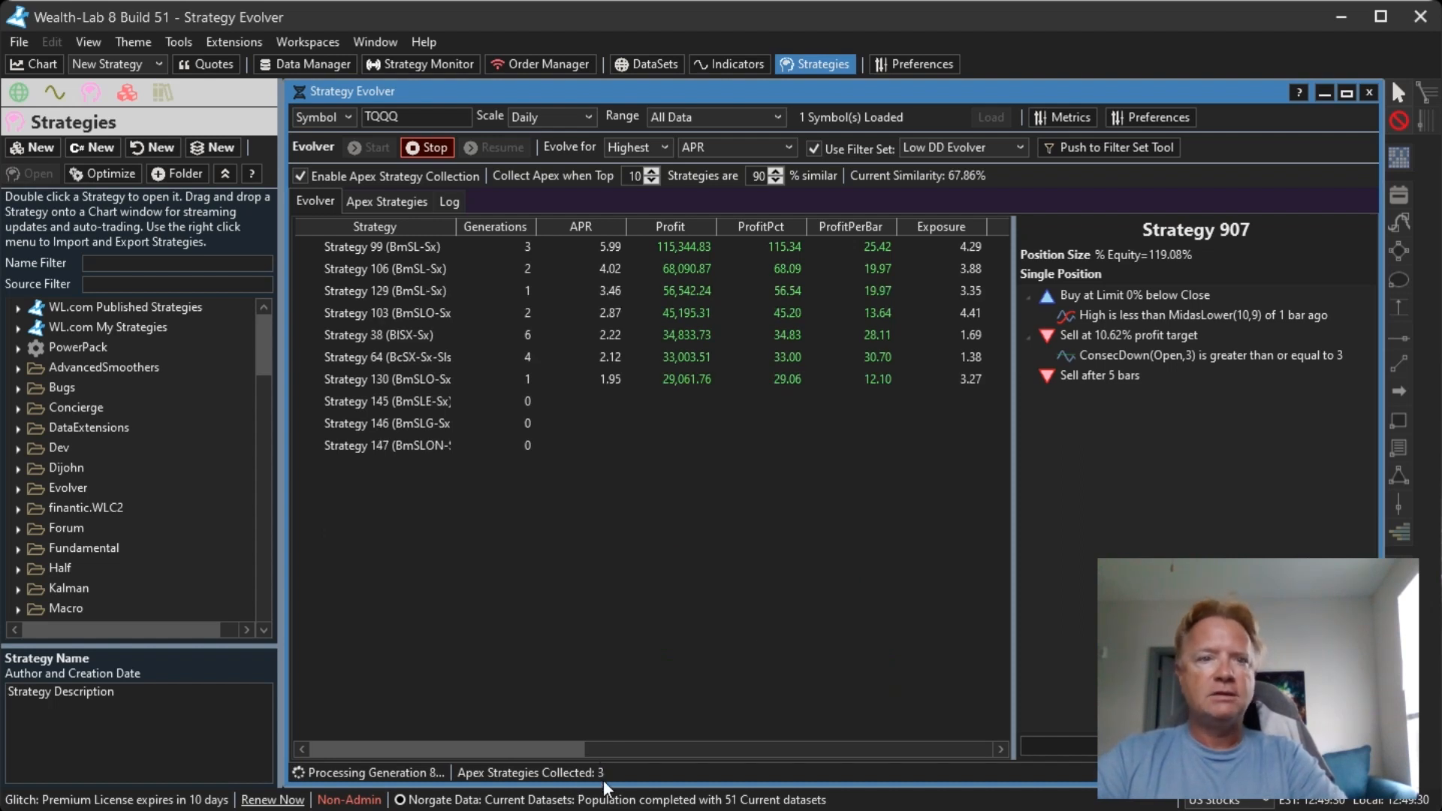
pyautogui.click(434, 148)
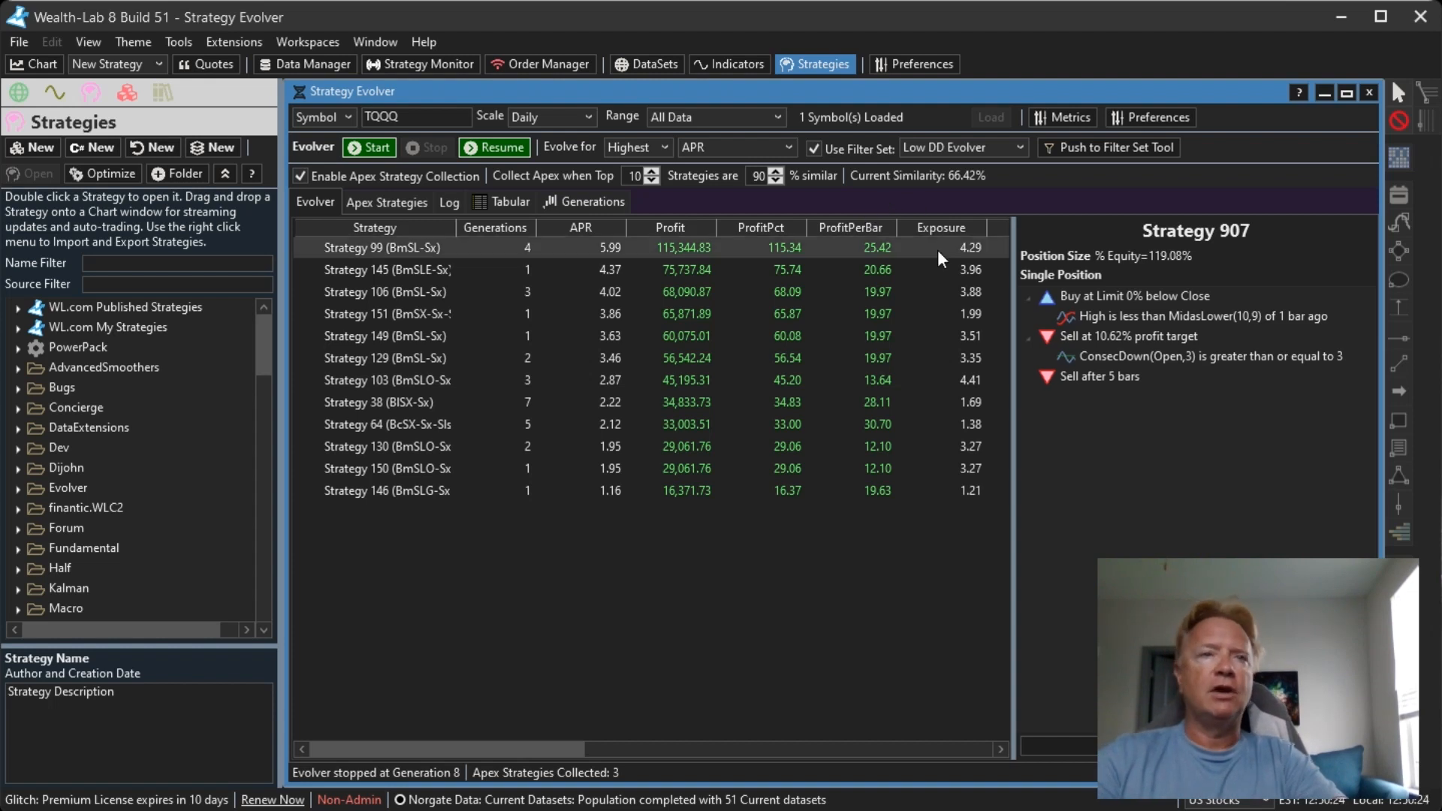
# Step: Inspect the trading rules of each of the three collected Apex strategies, returning to Apex Strategy 1
pyautogui.click(390, 203)
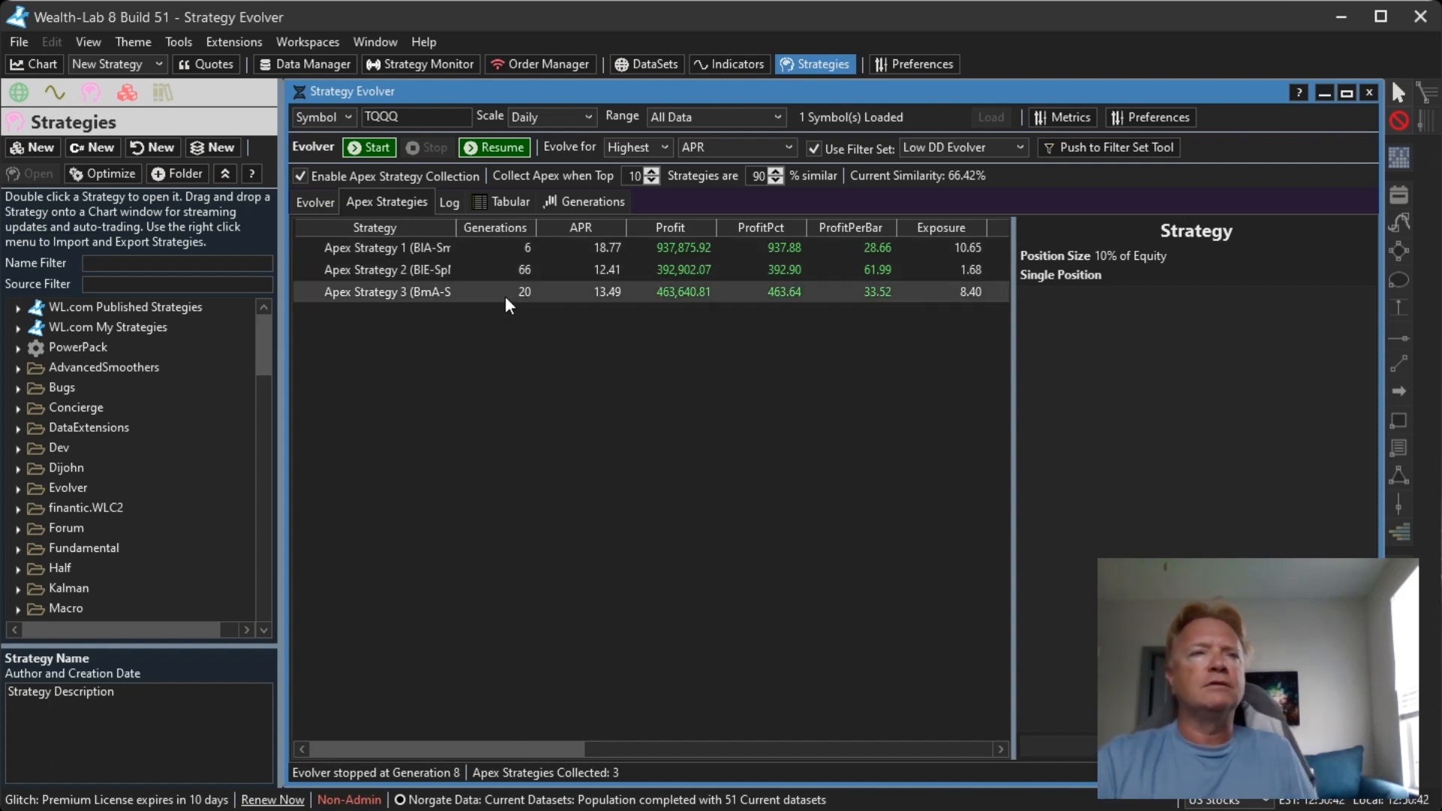
pyautogui.click(553, 251)
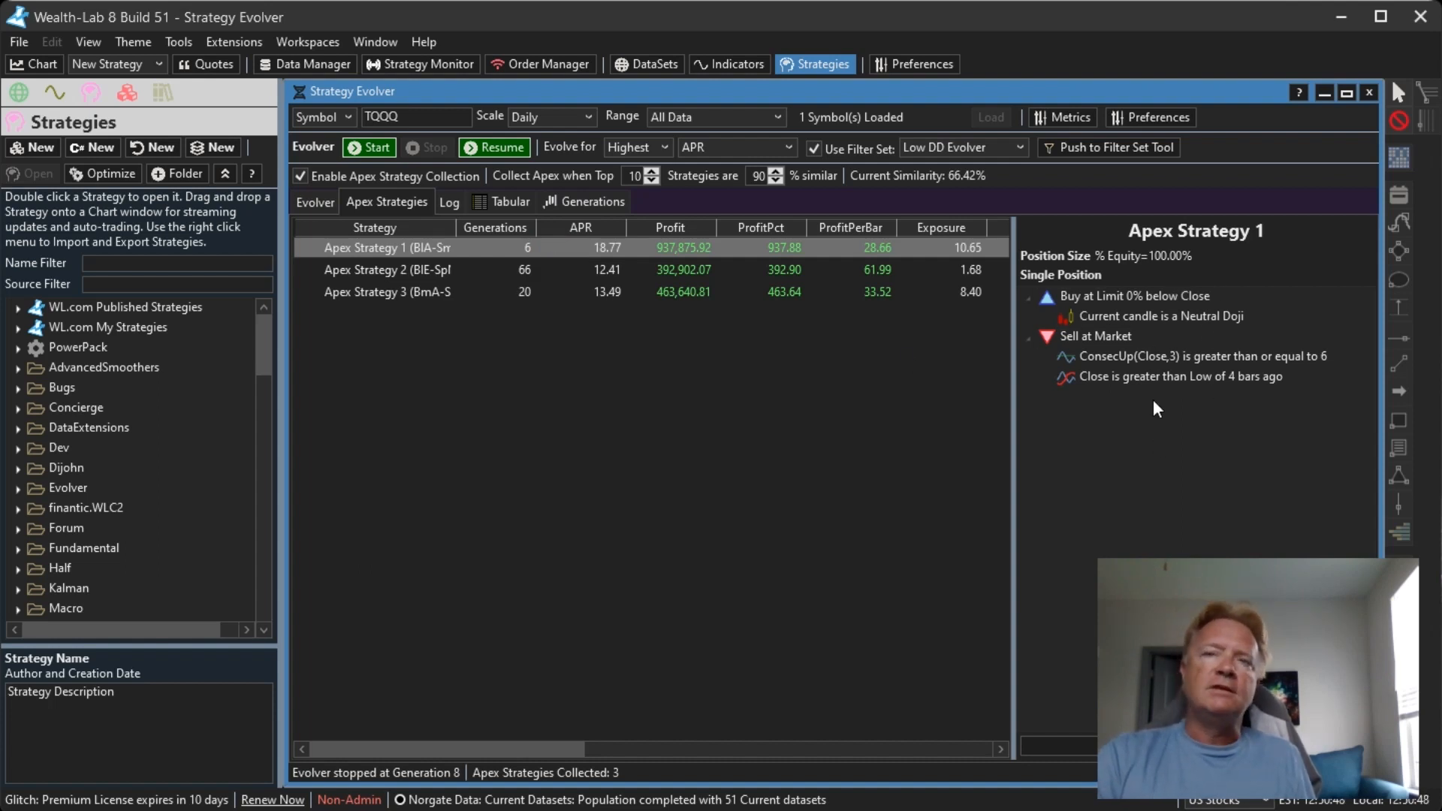
pyautogui.click(673, 274)
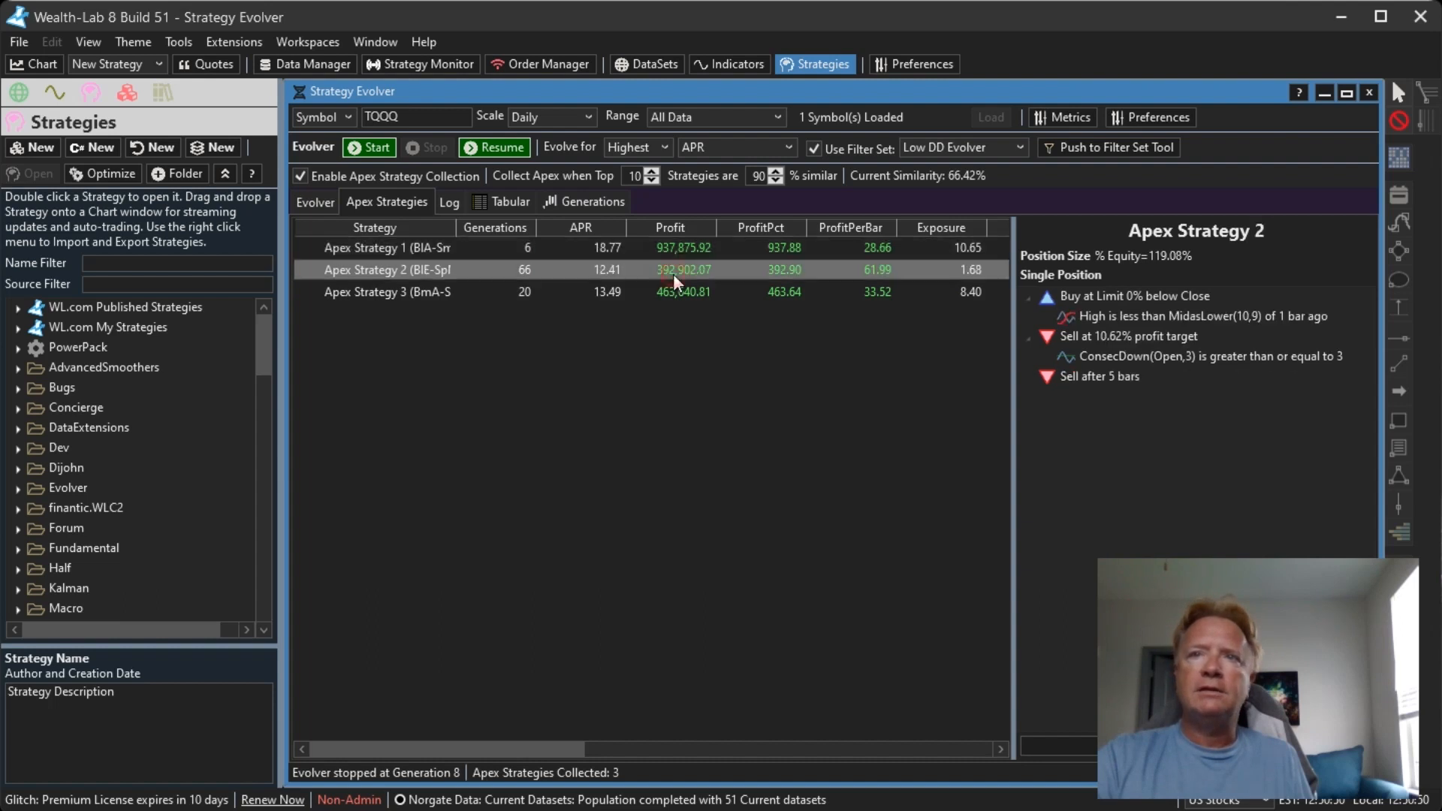
pyautogui.click(615, 288)
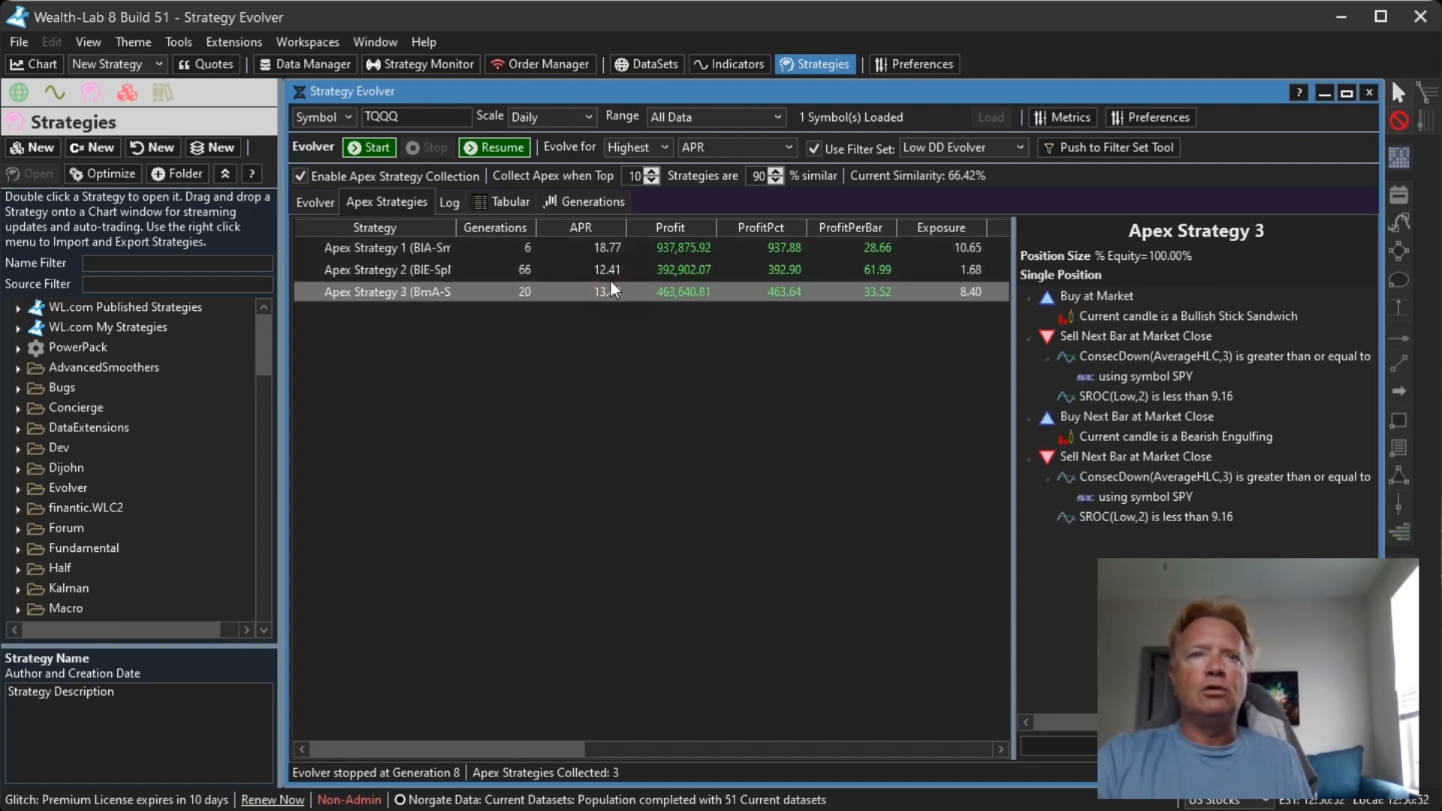
pyautogui.click(575, 250)
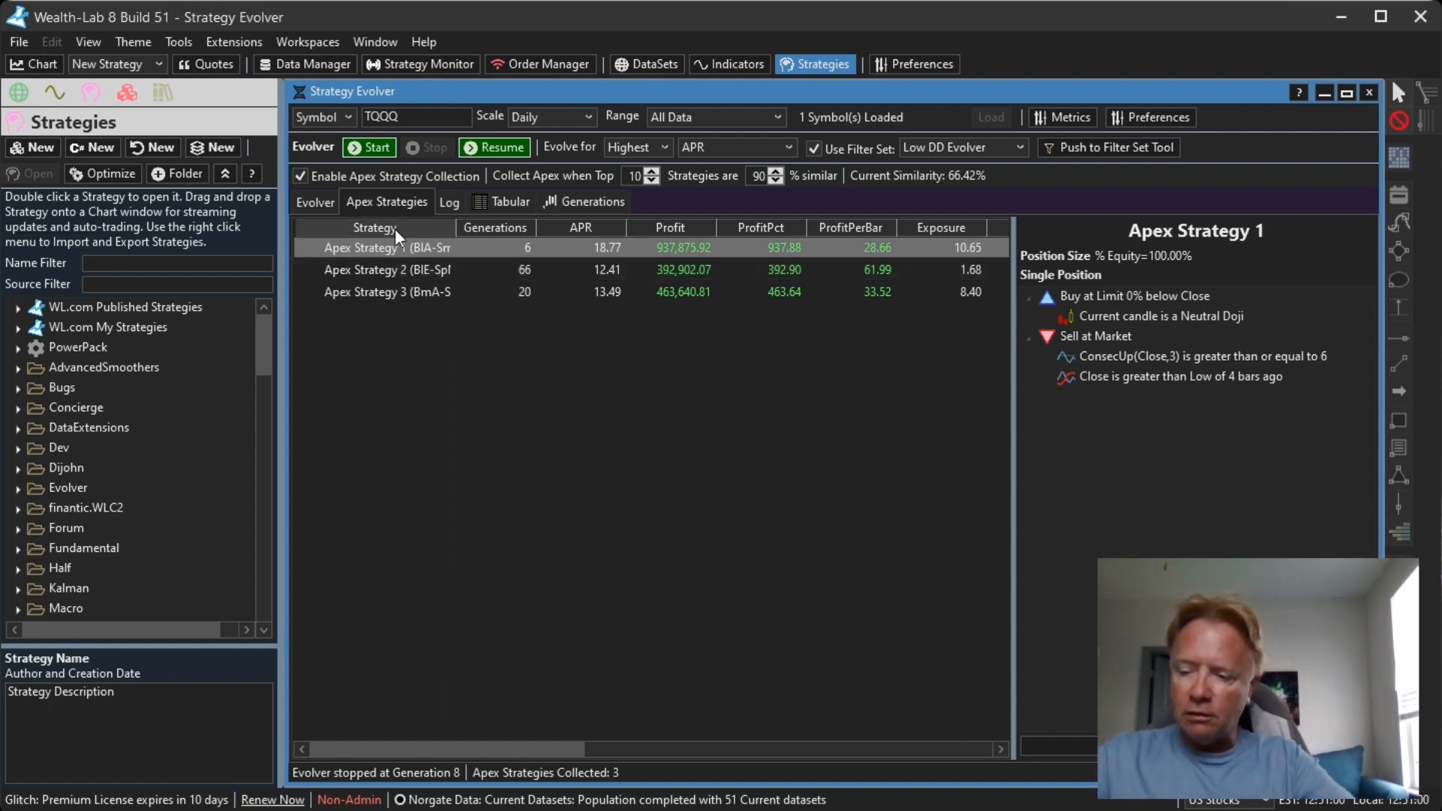
# Step: Examine the tabular results of all generations from the most recent run and compare them with the evolver's surviving strategies
pyautogui.click(510, 200)
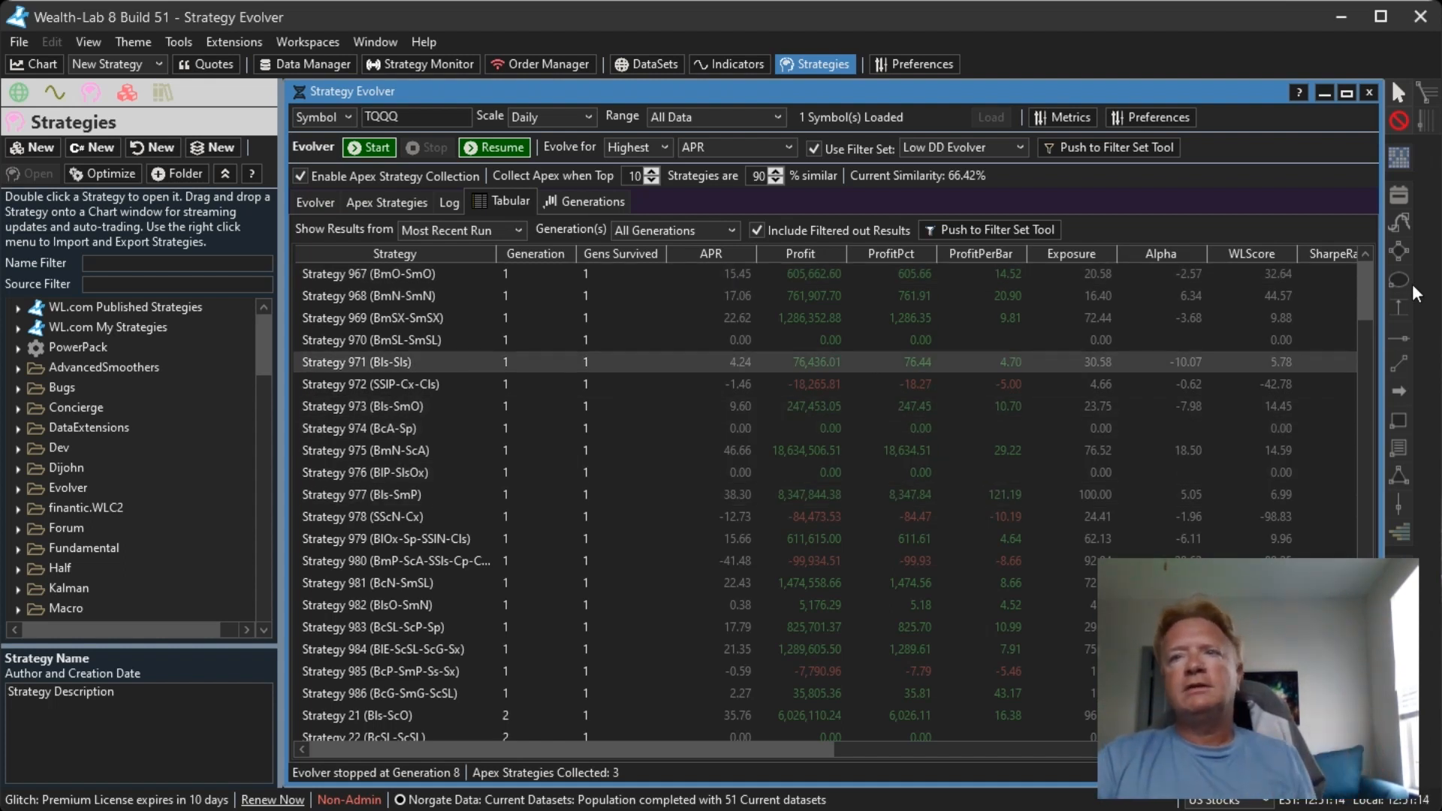
pyautogui.moveTo(1369, 287); pyautogui.dragTo(1346, 610)
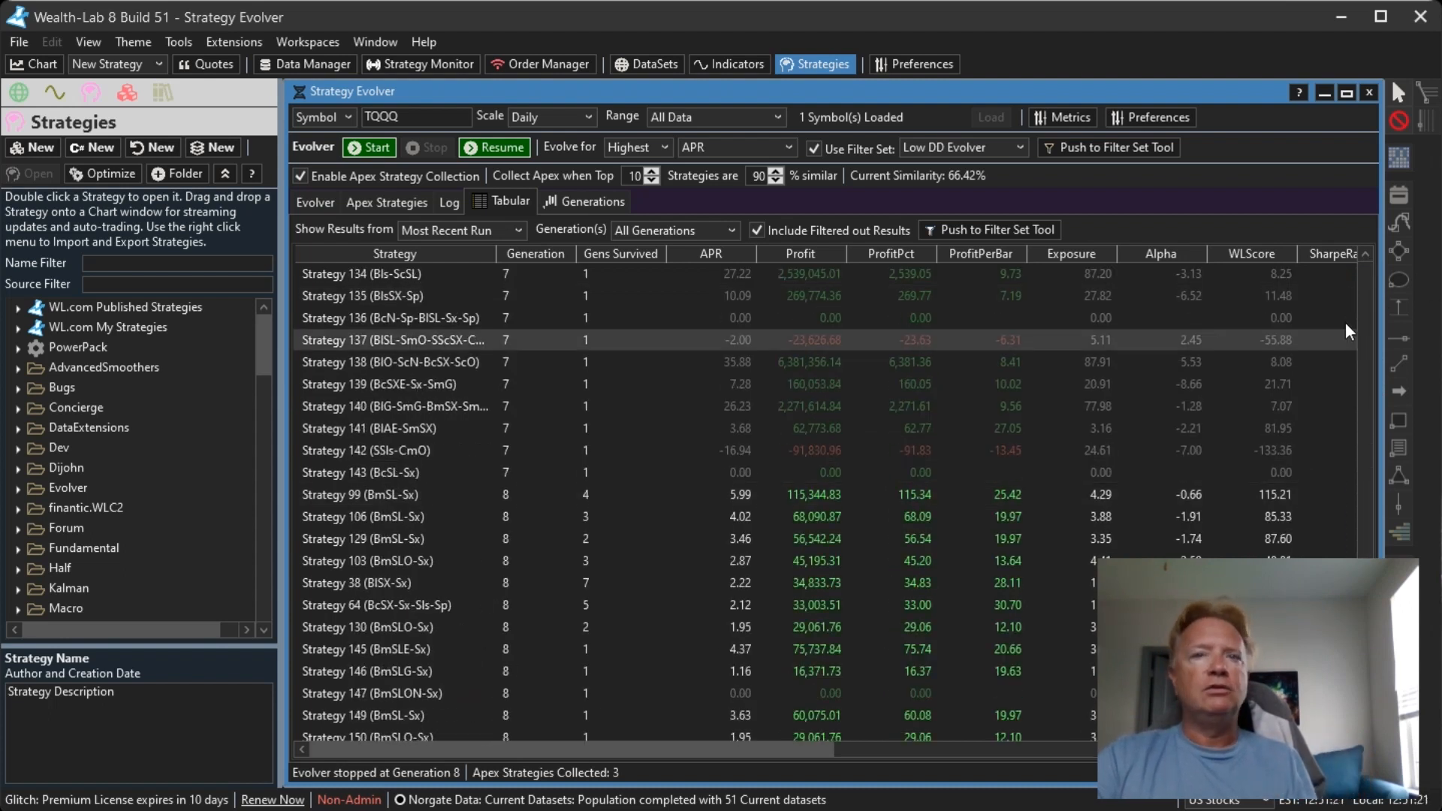
pyautogui.click(315, 202)
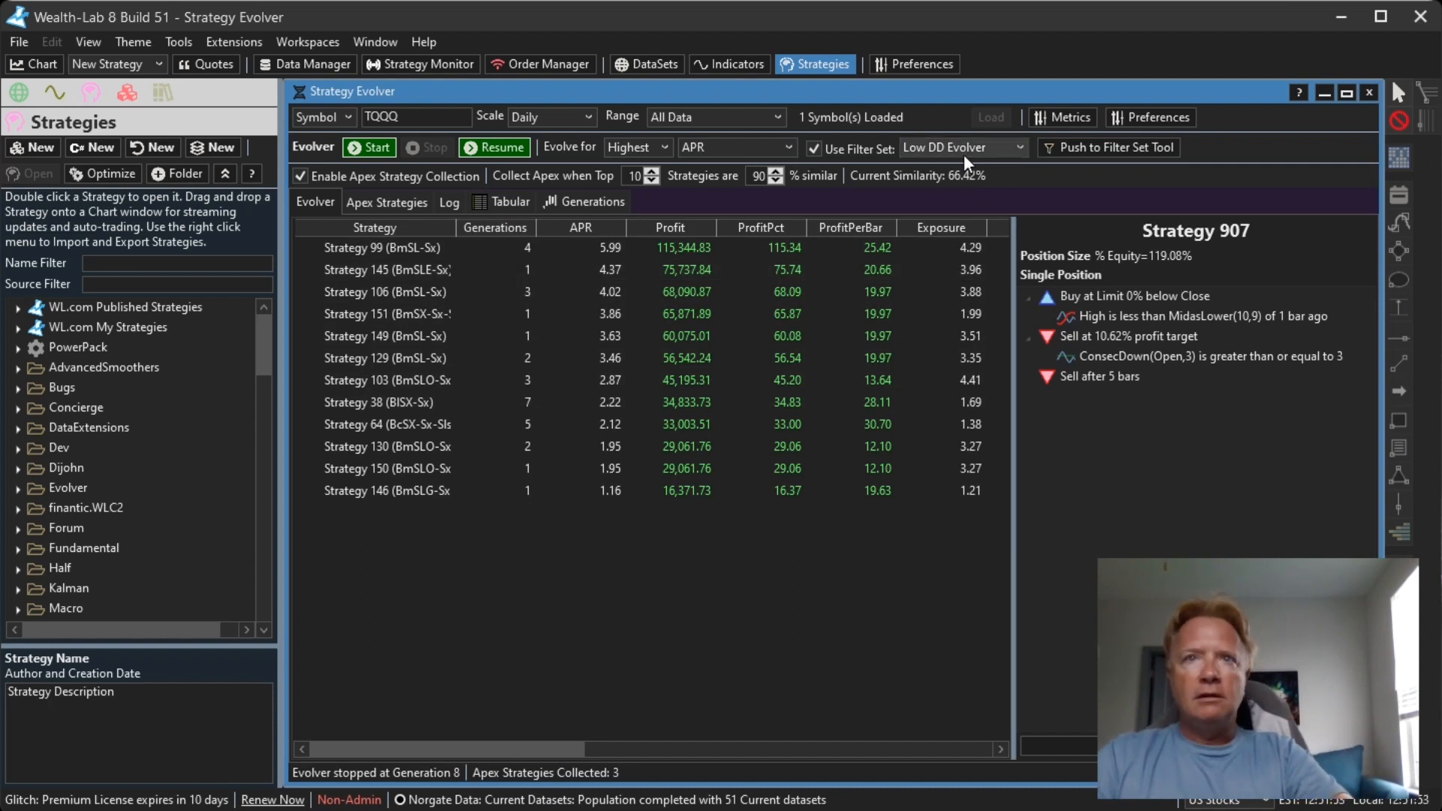
pyautogui.click(509, 203)
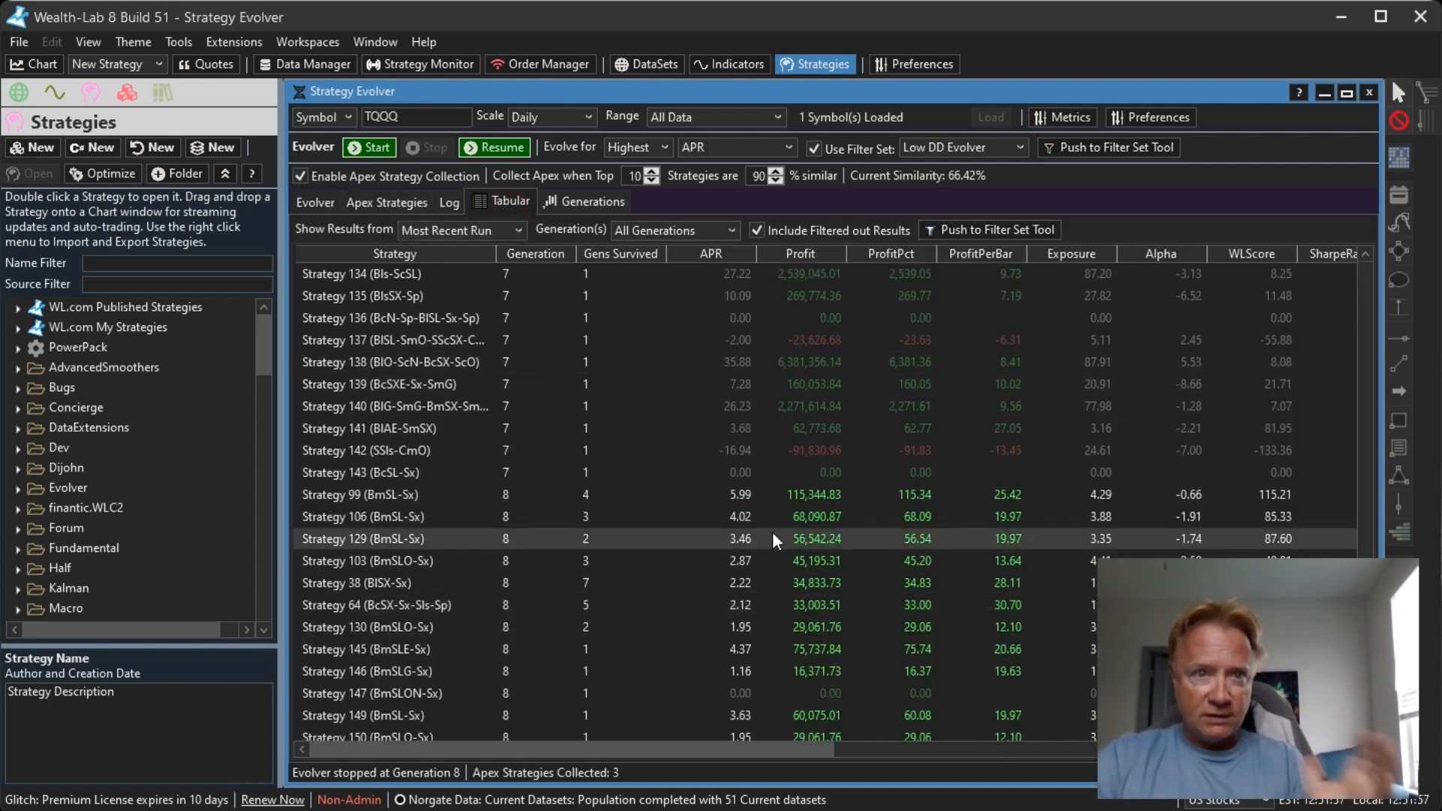
pyautogui.scroll(10, 1364, 402)
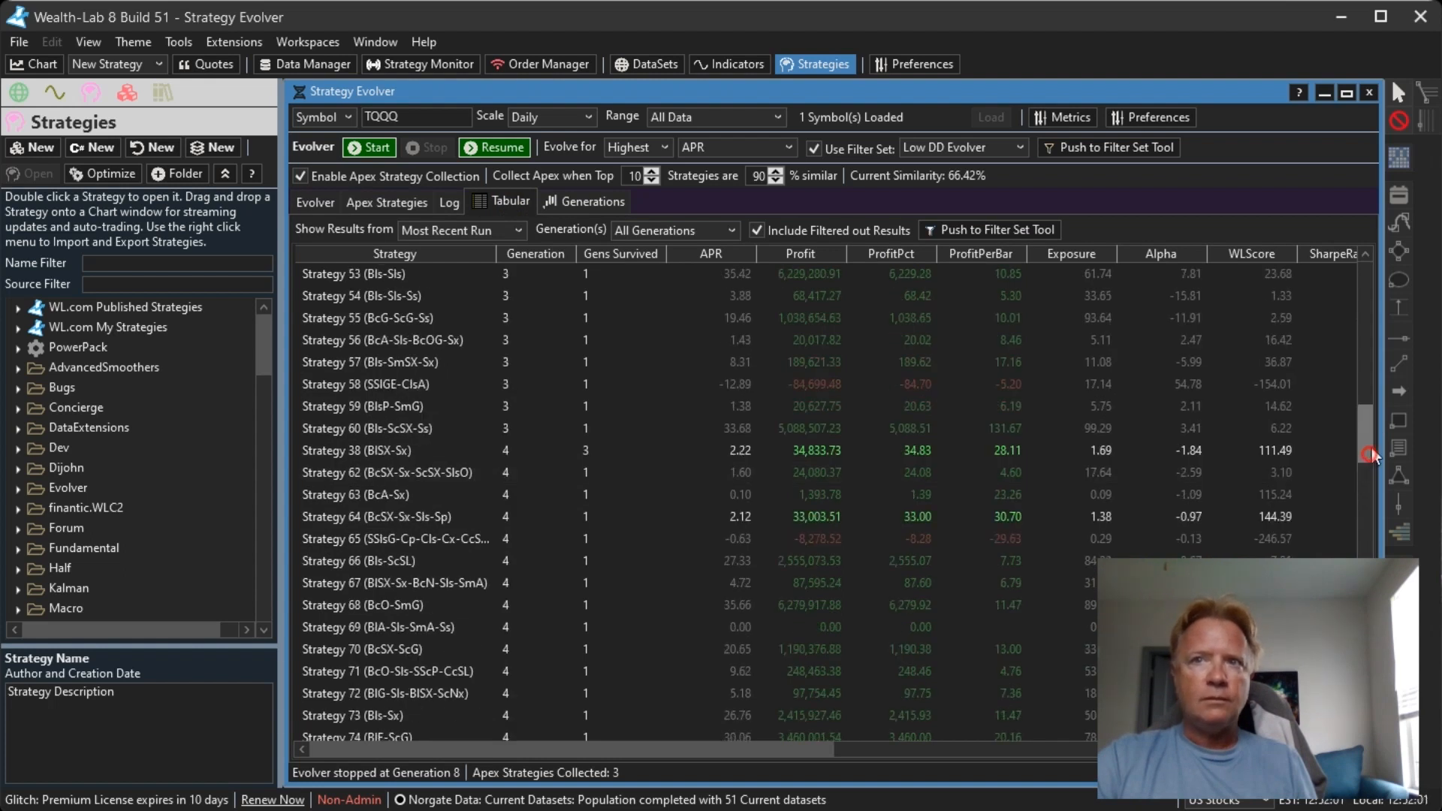
pyautogui.moveTo(1364, 481); pyautogui.dragTo(1378, 255)
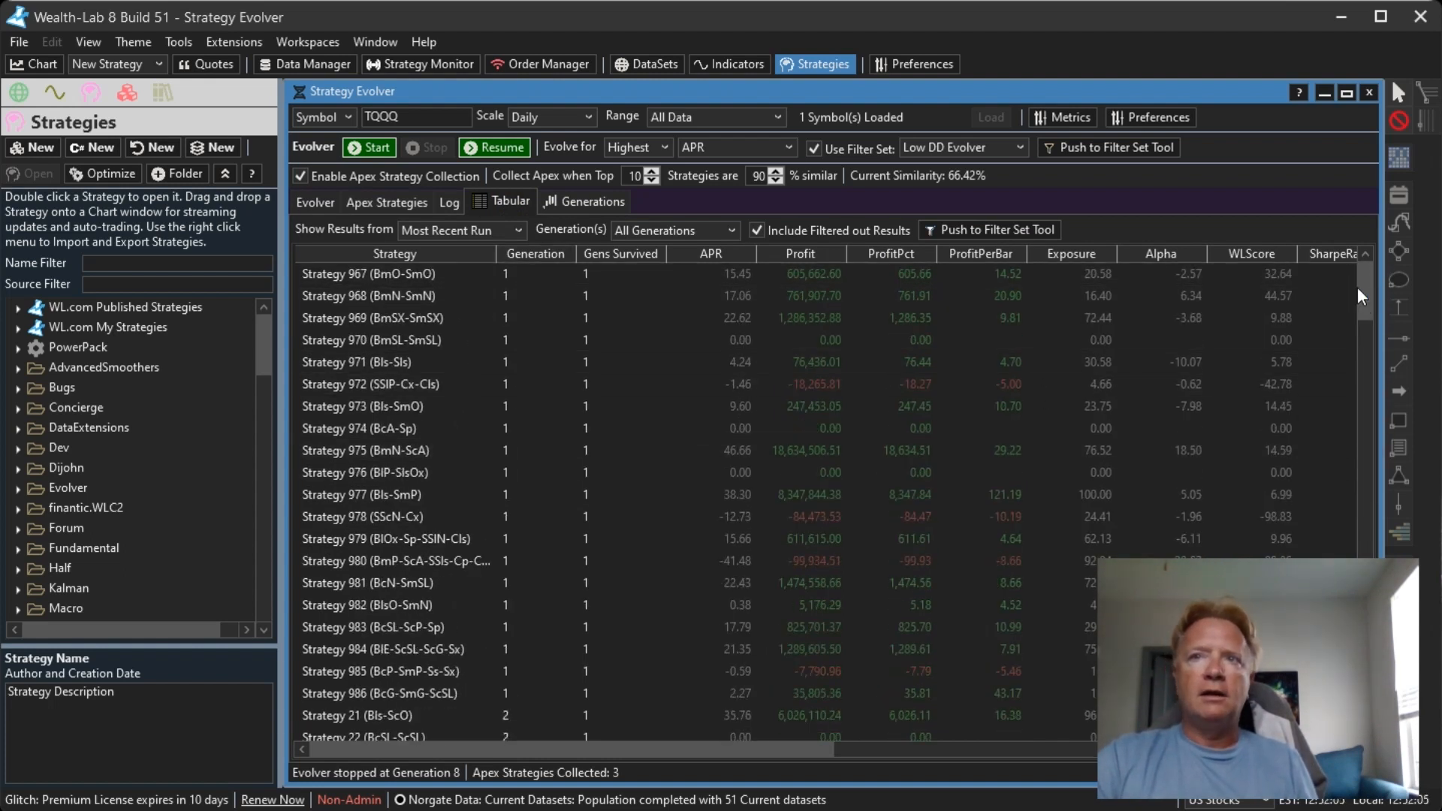
pyautogui.moveTo(1358, 287); pyautogui.dragTo(1331, 413)
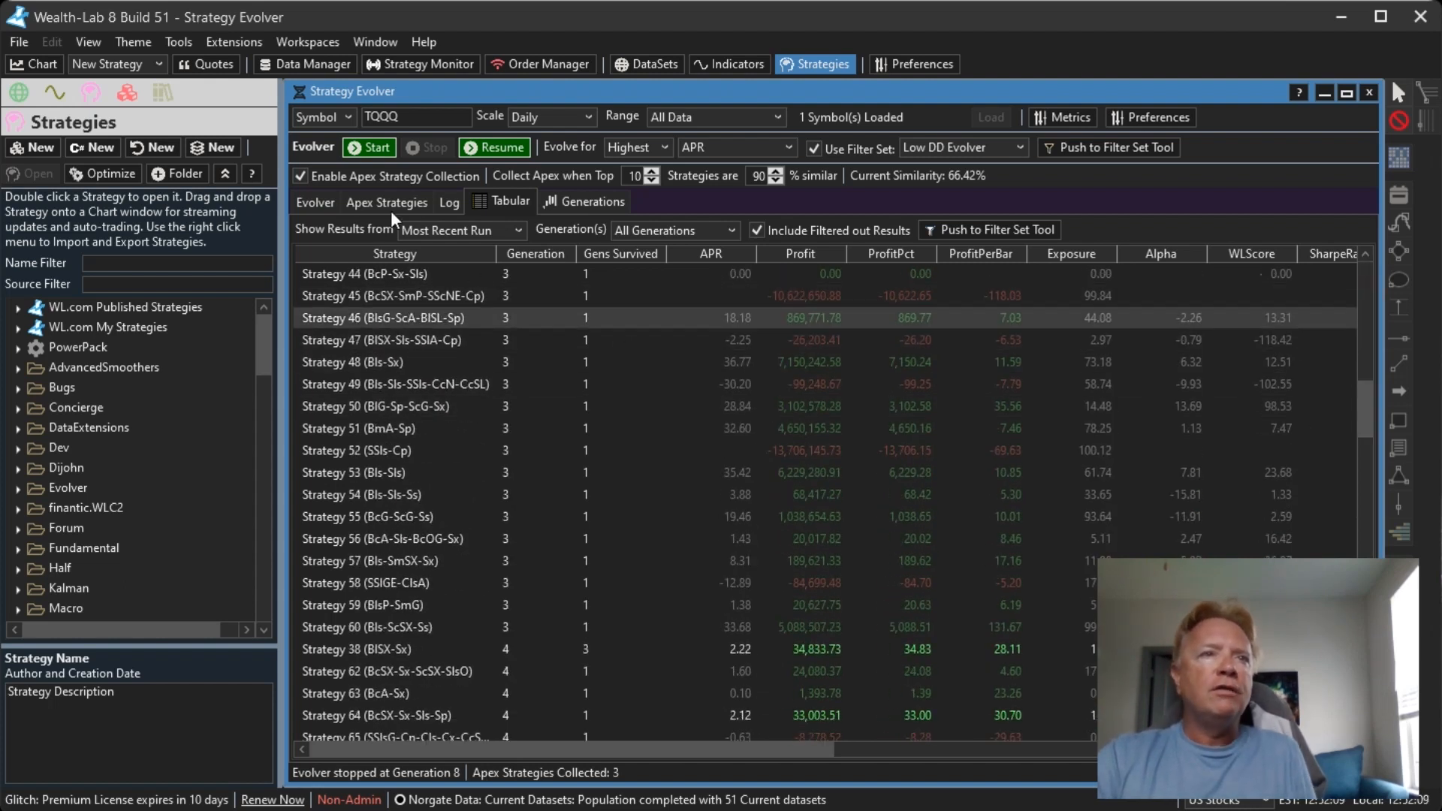
# Step: Check the runs available for the tabular results, view only Generation 1 and Generation 2 in turn, and restore All Generations
pyautogui.click(479, 233)
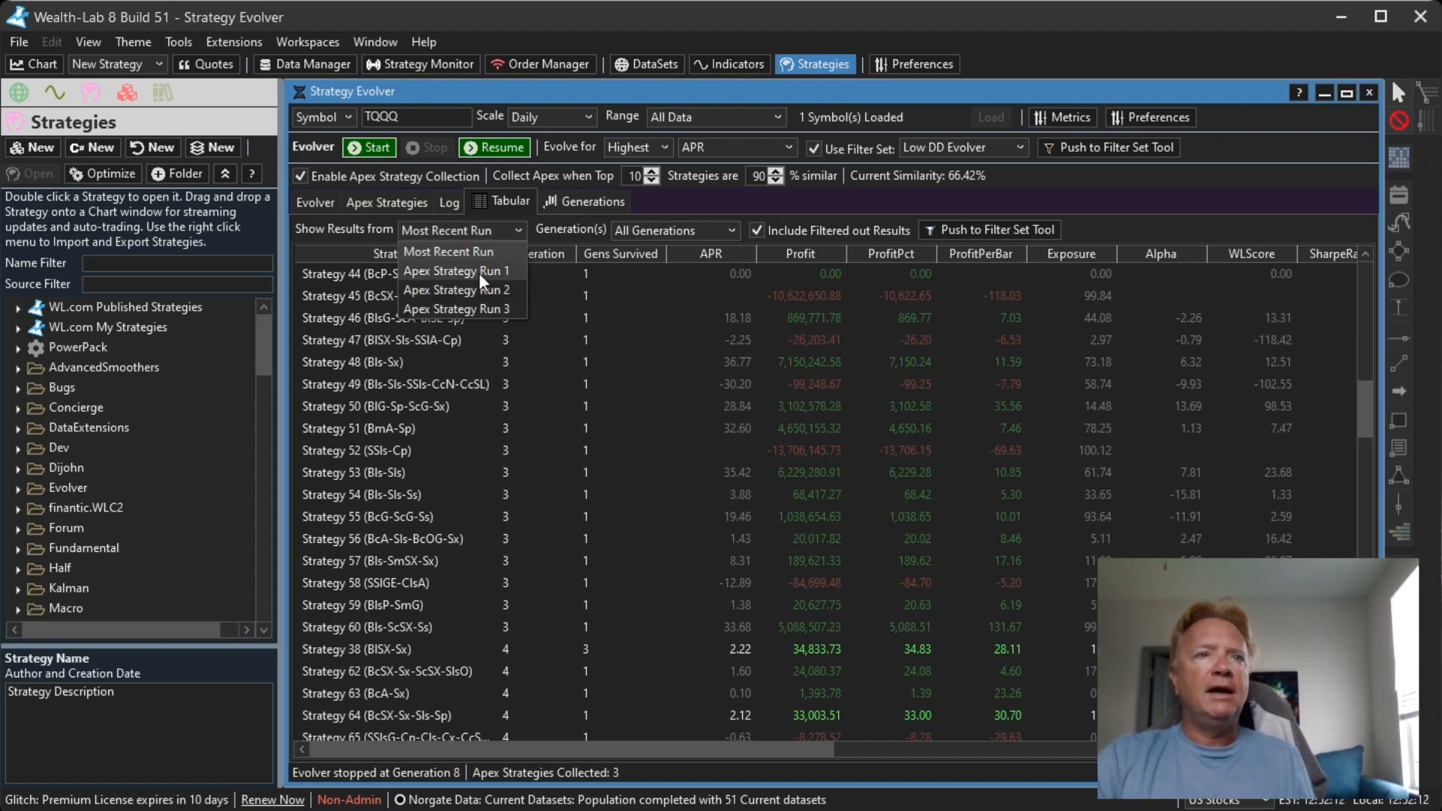
pyautogui.click(493, 226)
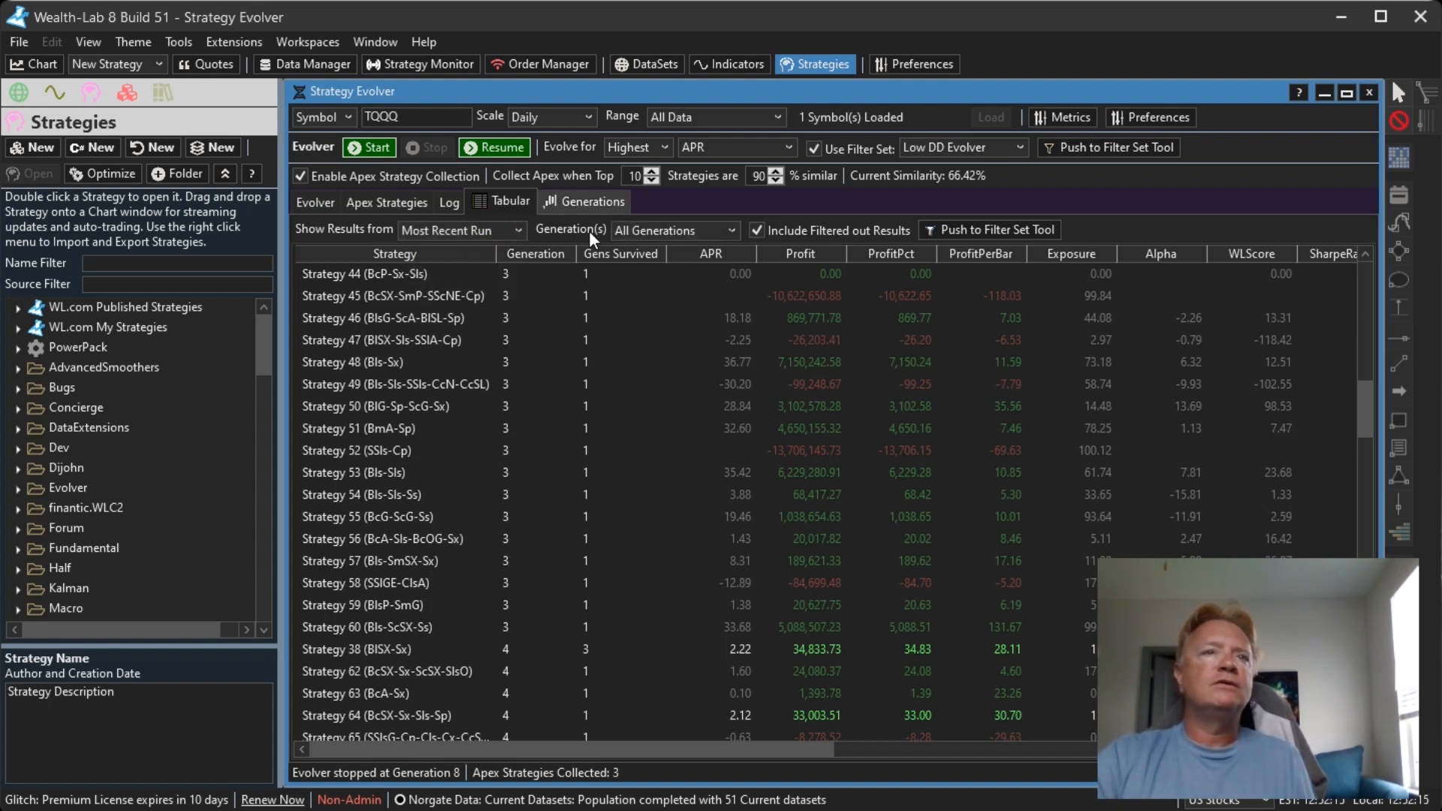
pyautogui.click(646, 230)
pyautogui.click(697, 275)
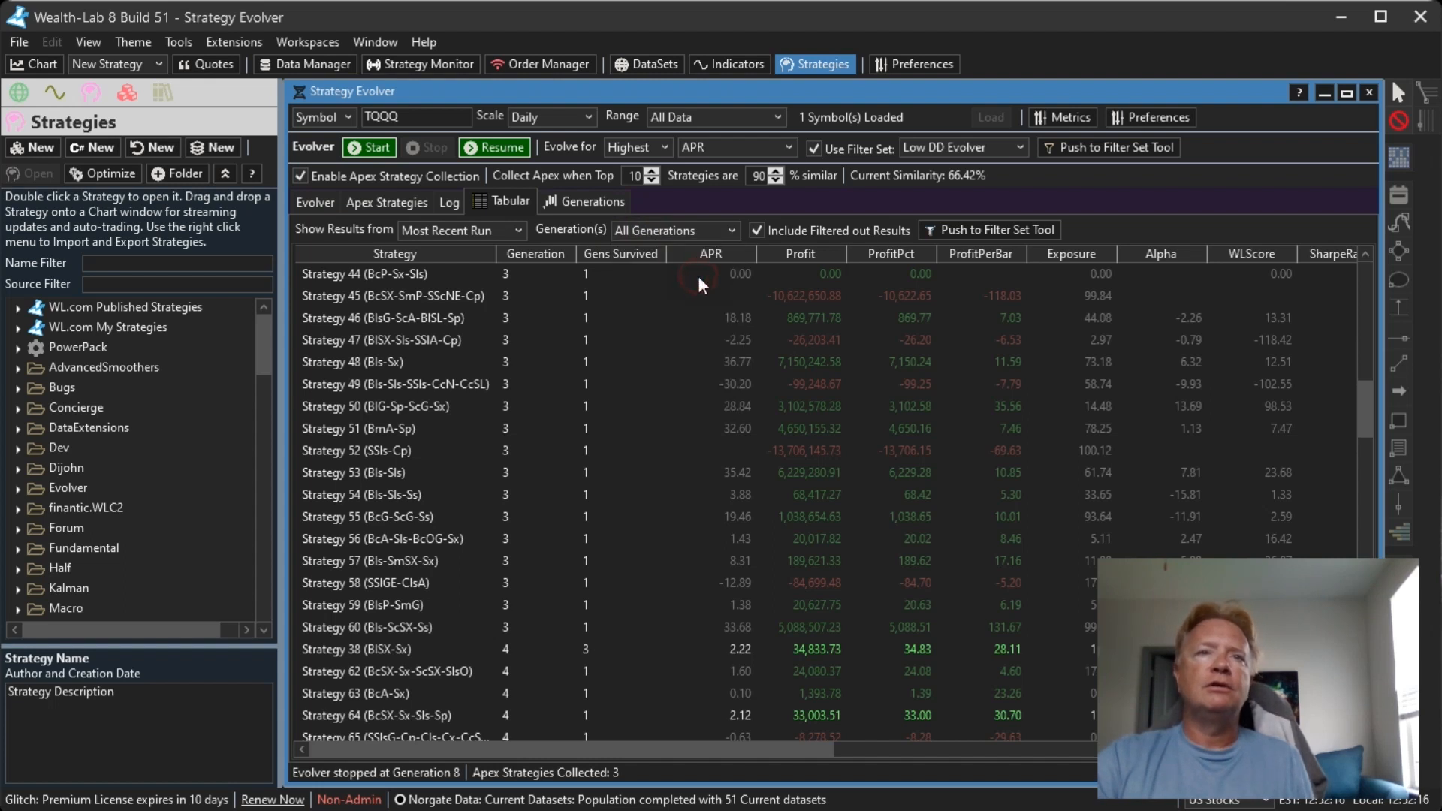
pyautogui.click(702, 232)
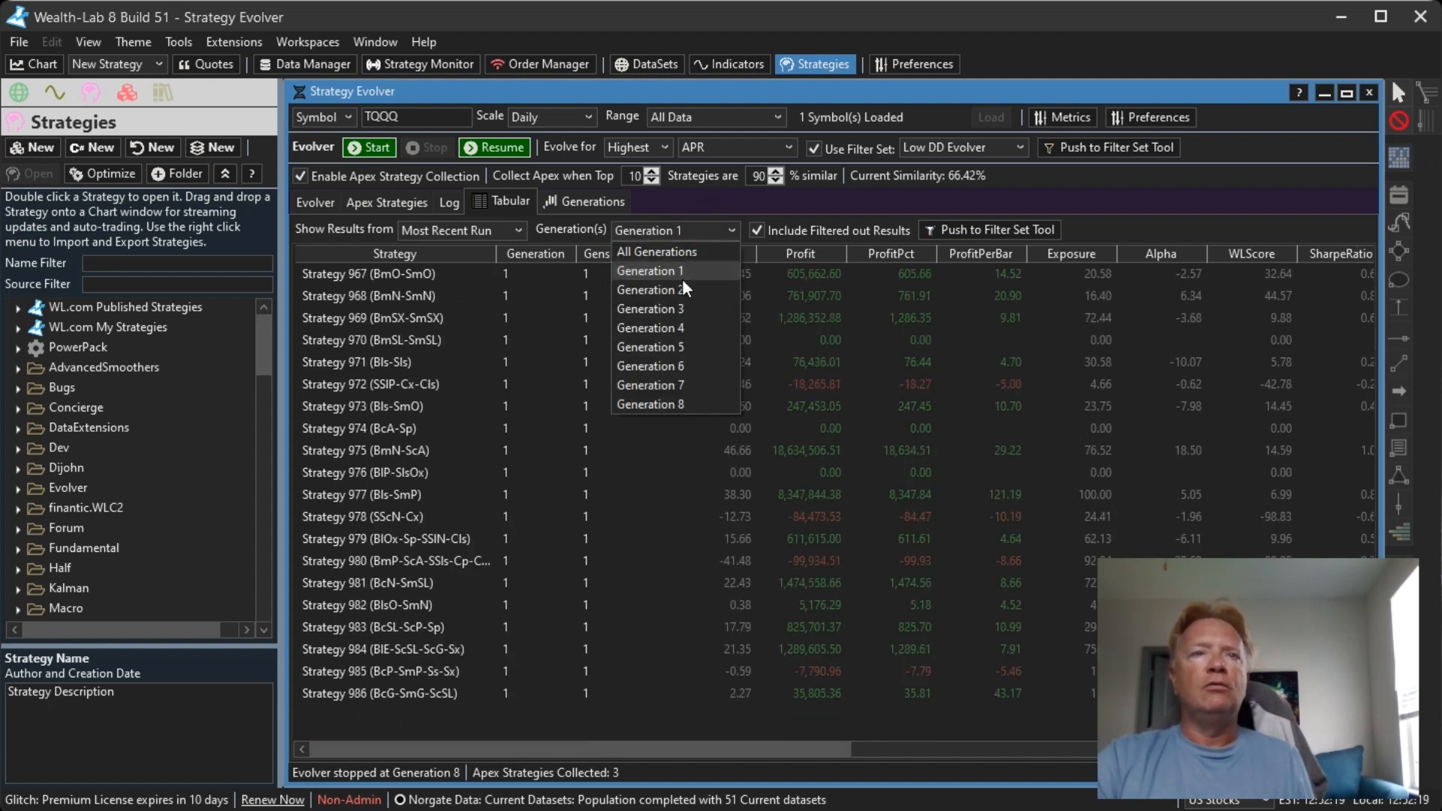
pyautogui.click(677, 291)
pyautogui.click(698, 230)
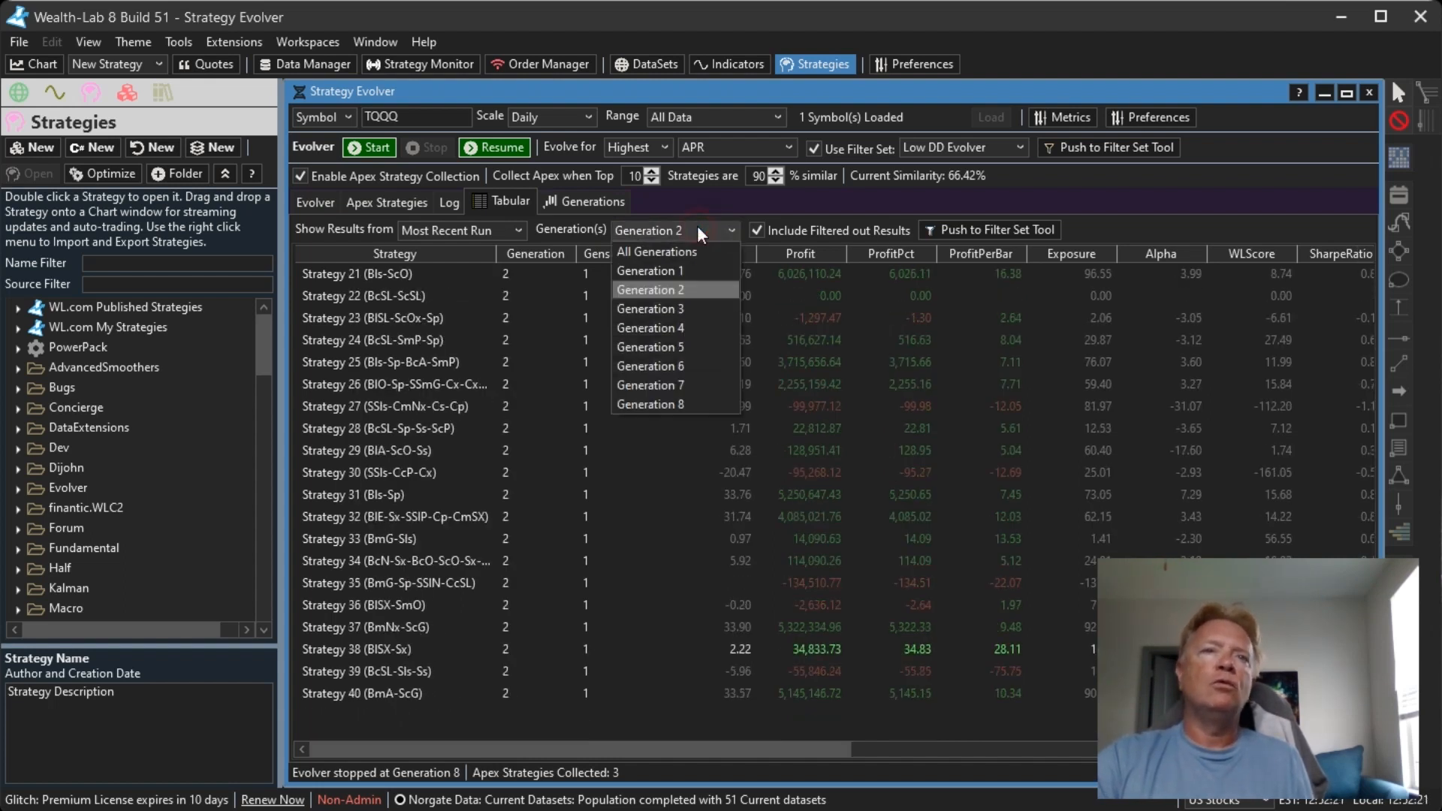
pyautogui.click(684, 253)
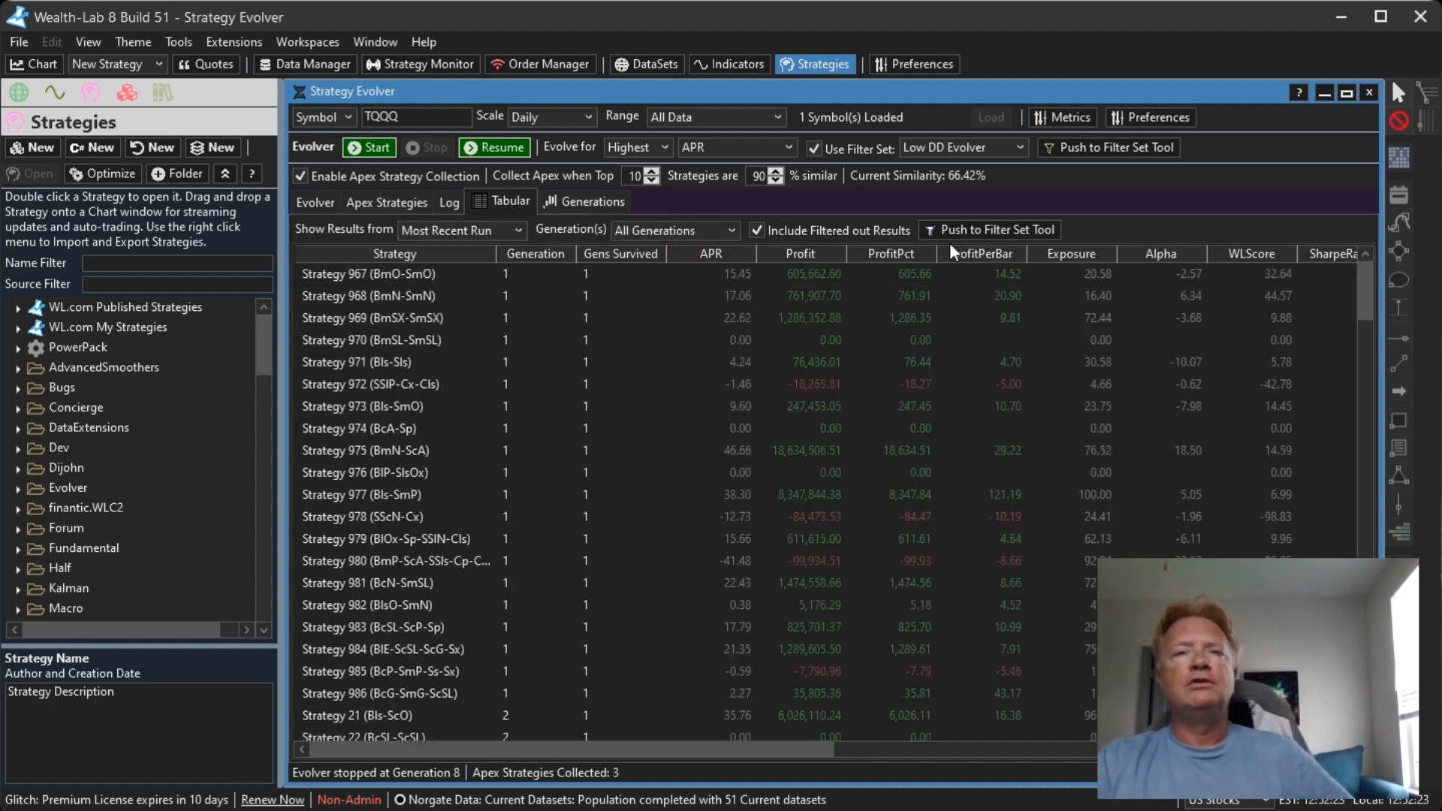
# Step: Sort the tabular results of all generations by APR, highest first
pyautogui.click(979, 342)
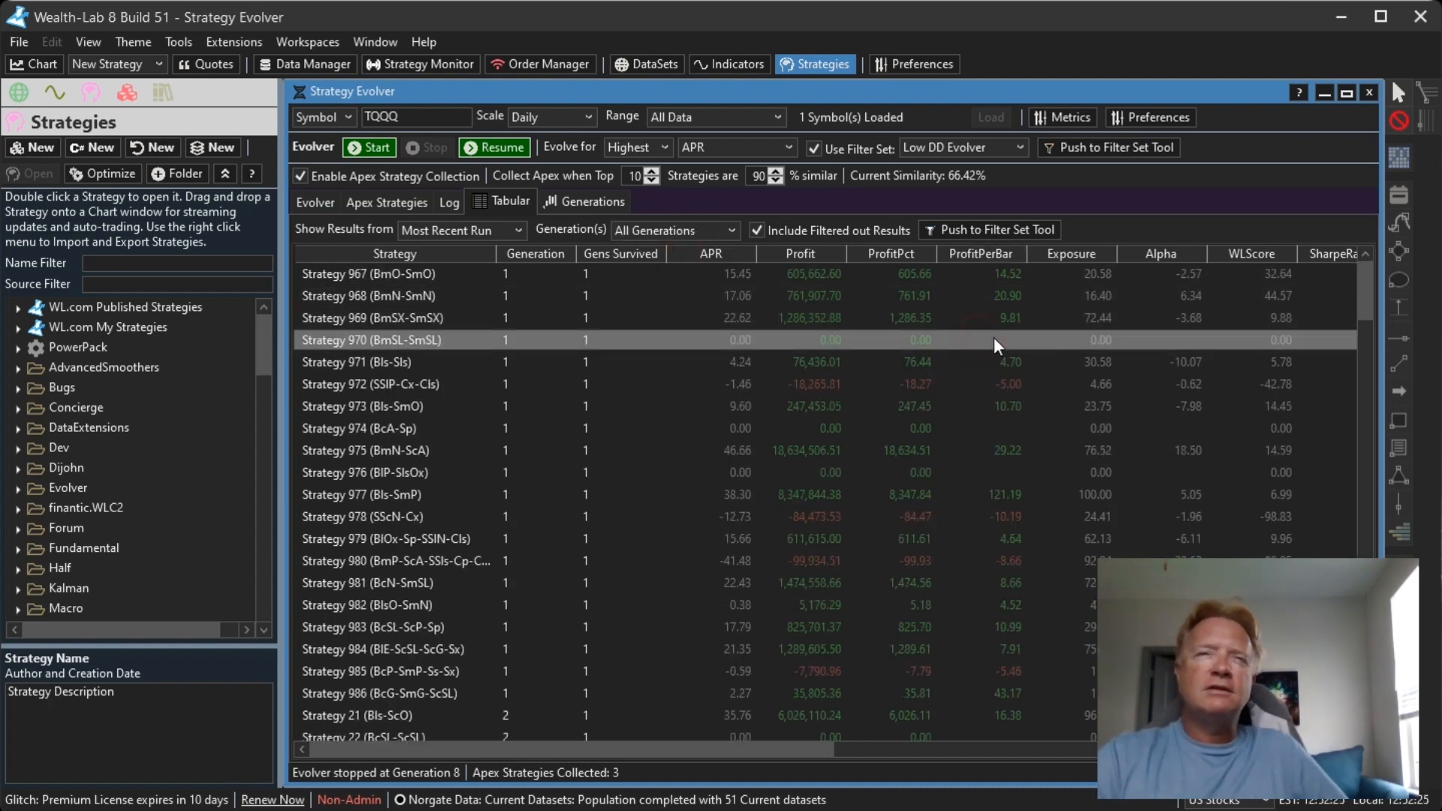
pyautogui.moveTo(1372, 283); pyautogui.dragTo(1360, 362)
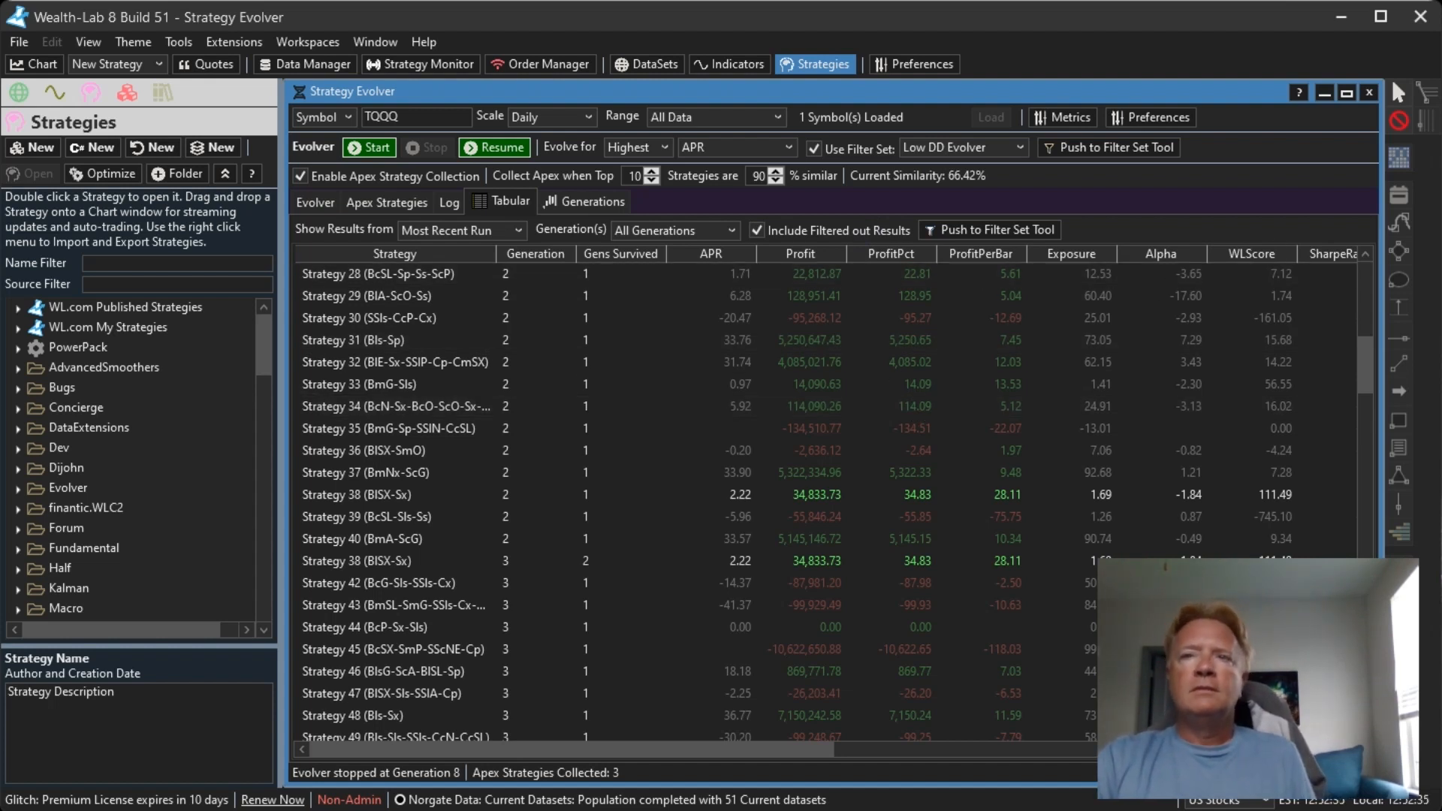
pyautogui.moveTo(1362, 381); pyautogui.dragTo(1373, 276)
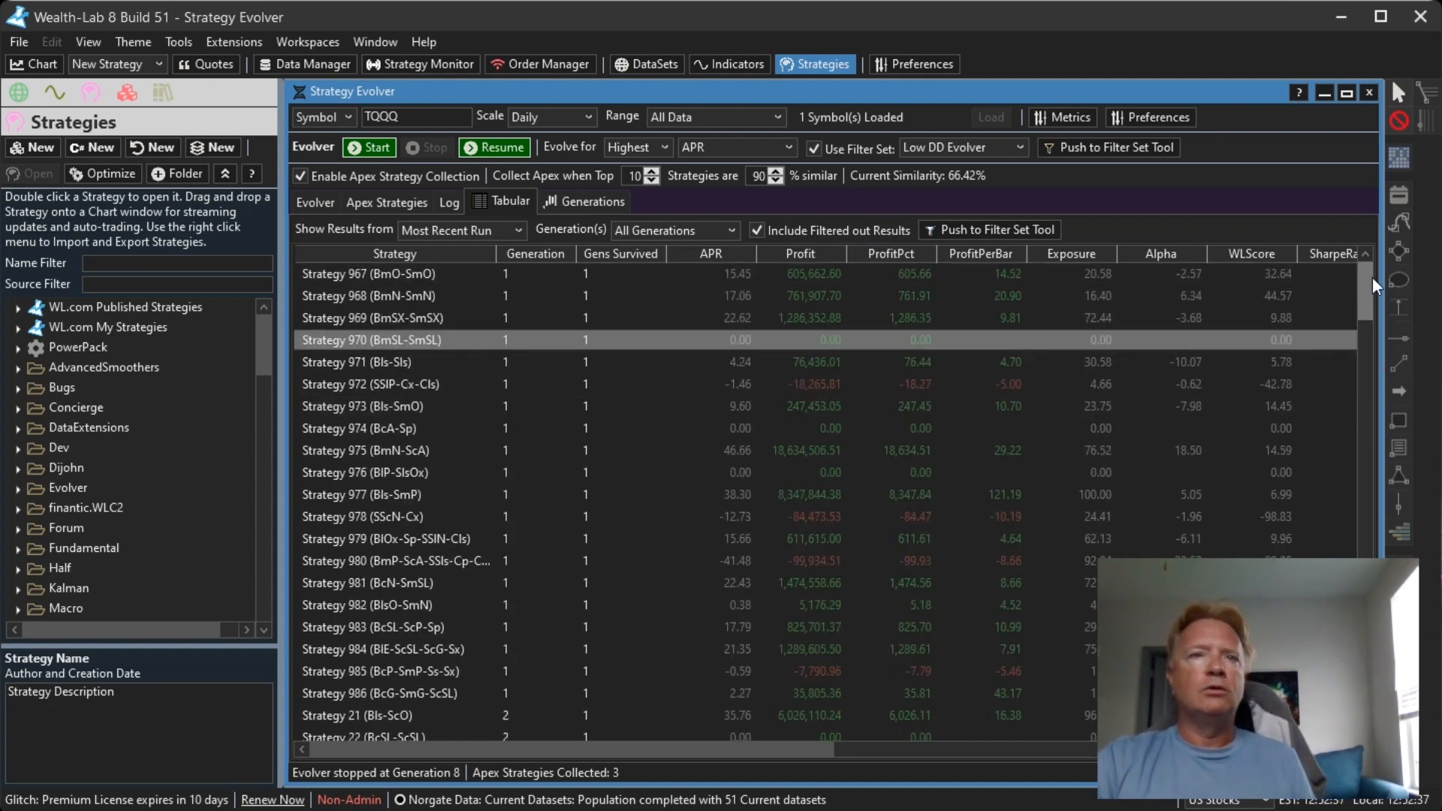
pyautogui.click(712, 254)
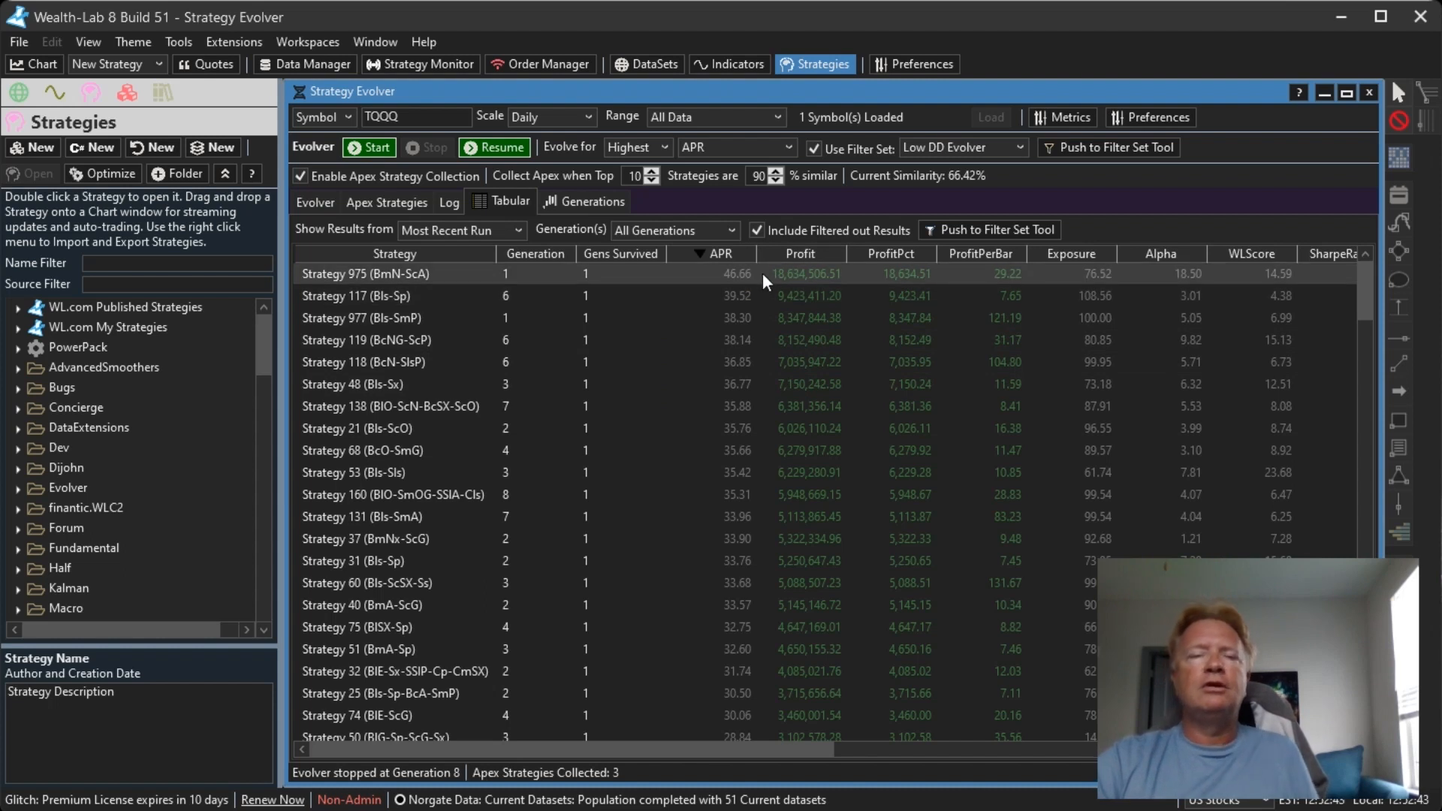
# Step: Examine all metric columns of Strategy 975 (BmN-ScA), including its drawdown figures, in the tabular results
pyautogui.click(810, 275)
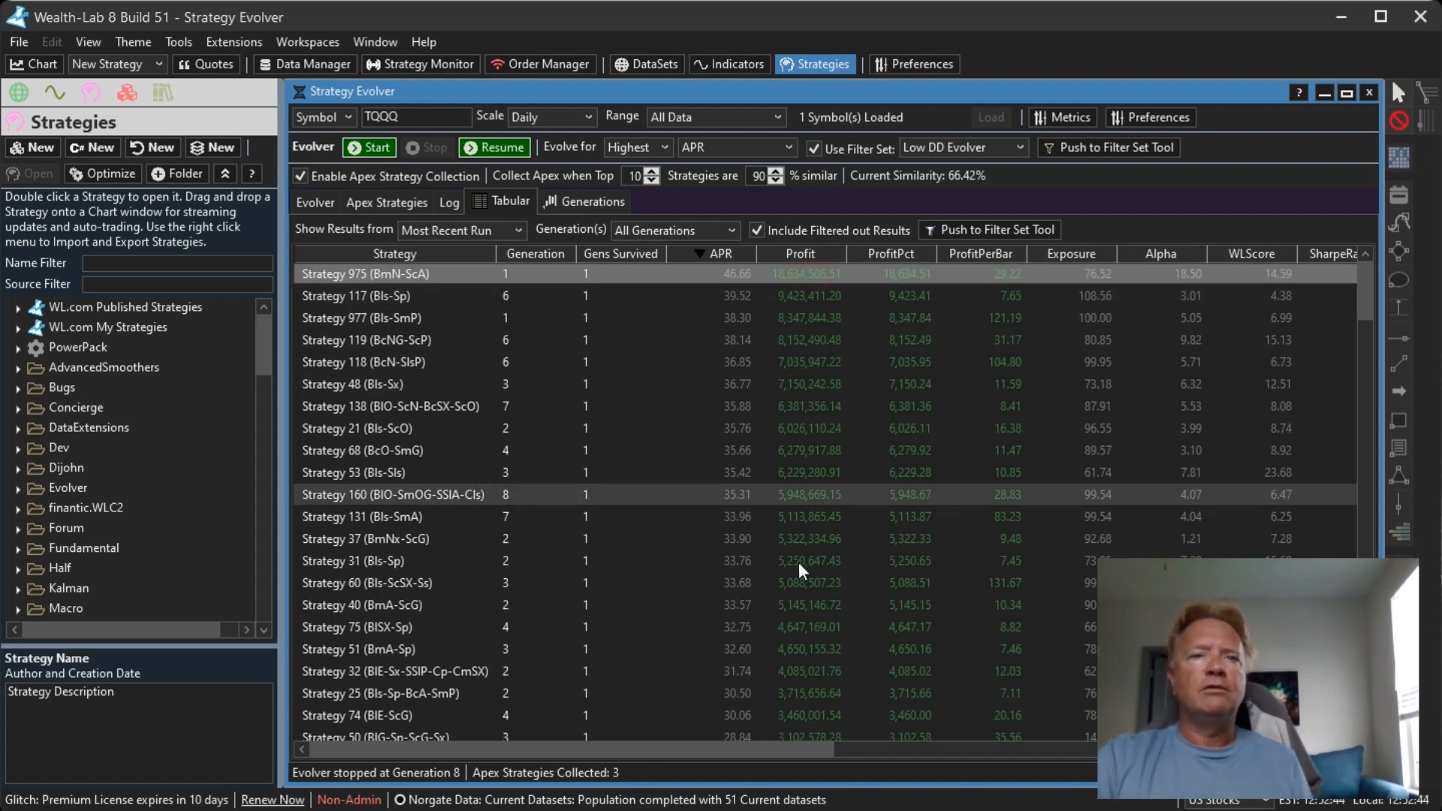
pyautogui.moveTo(746, 746); pyautogui.dragTo(1252, 748)
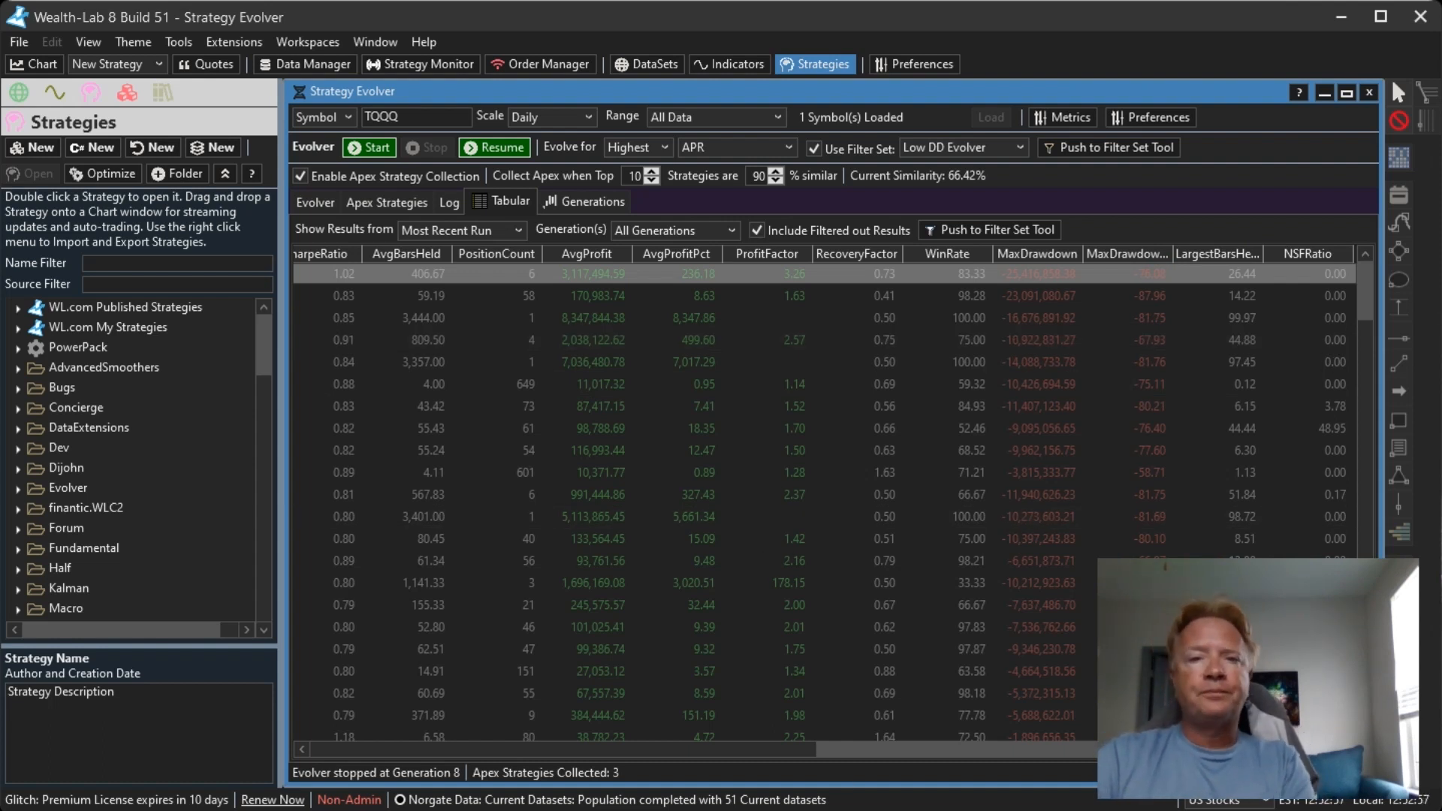
pyautogui.moveTo(935, 755); pyautogui.dragTo(373, 754)
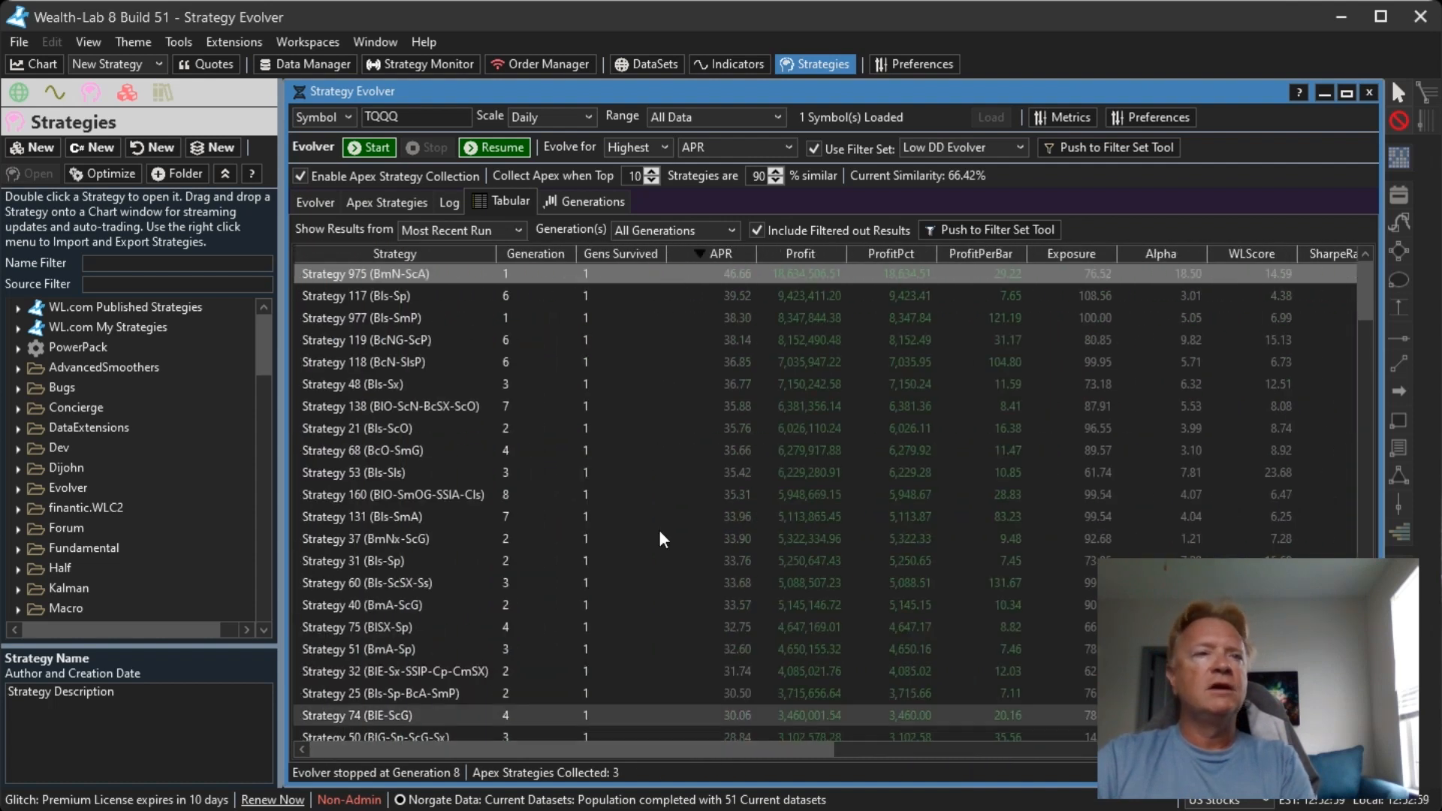
# Step: Open Strategy 975 (BmN-ScA) as a Building Block strategy, and backtest it to review its metrics report down to the drawdown section
pyautogui.doubleClick(691, 273)
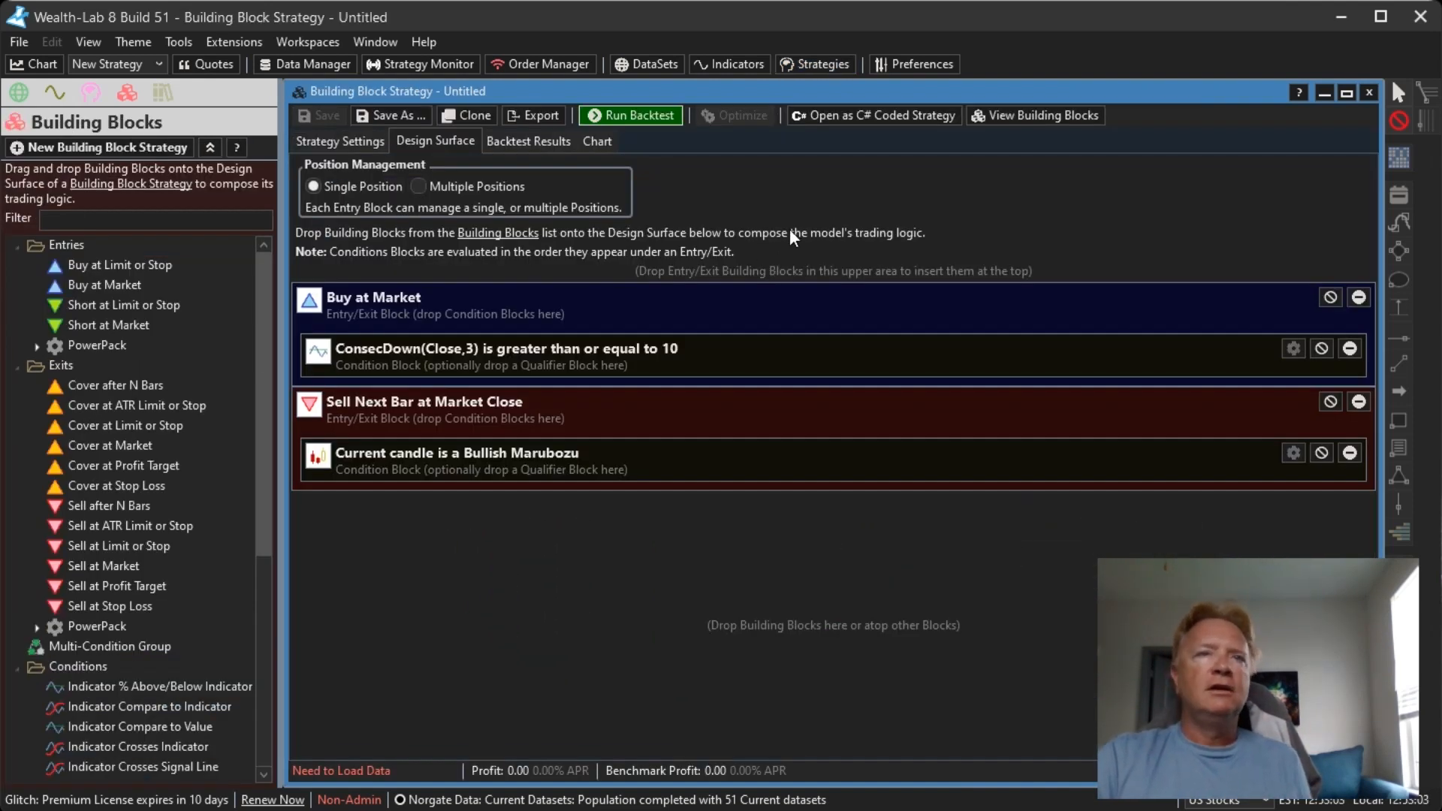
pyautogui.click(665, 117)
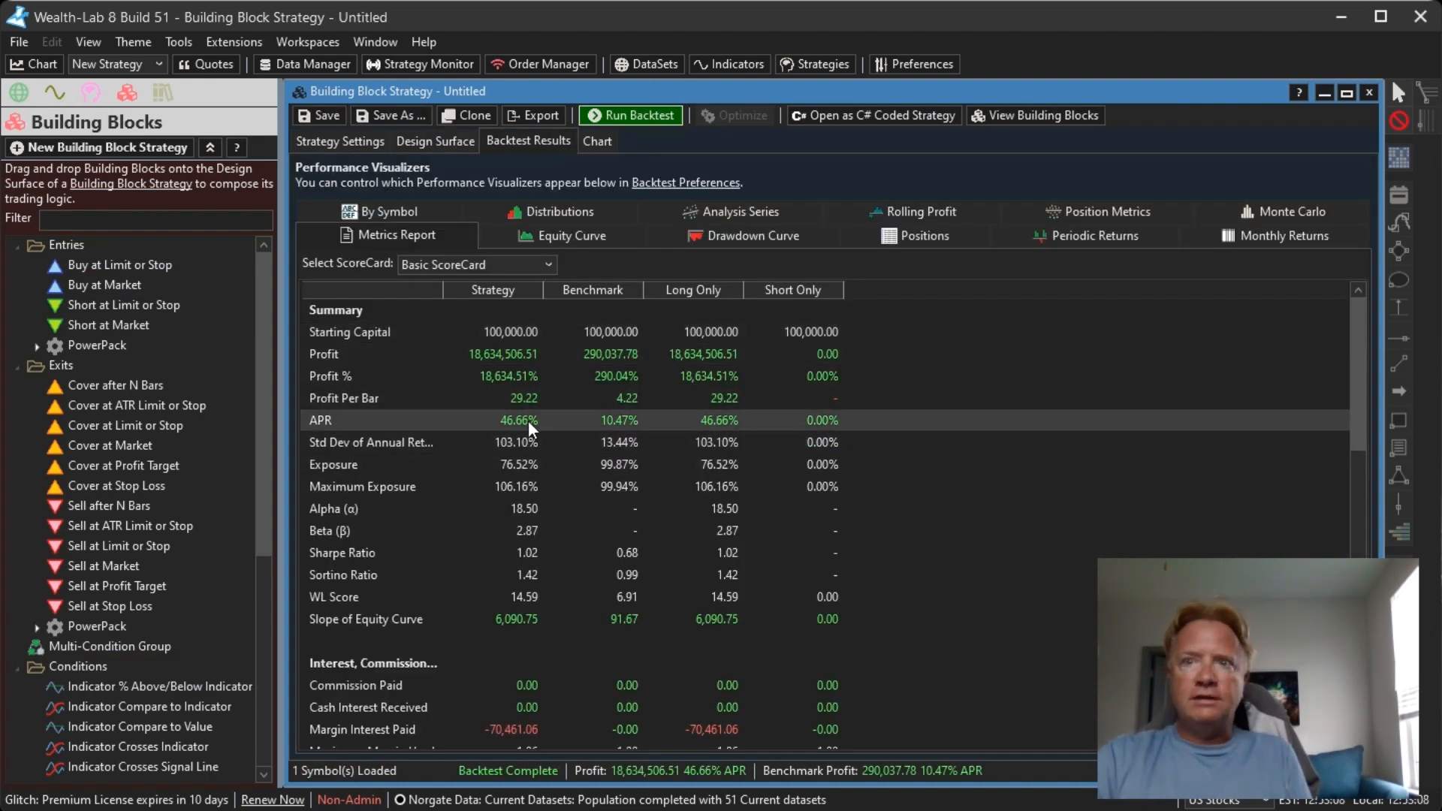
pyautogui.scroll(-7, 541, 421)
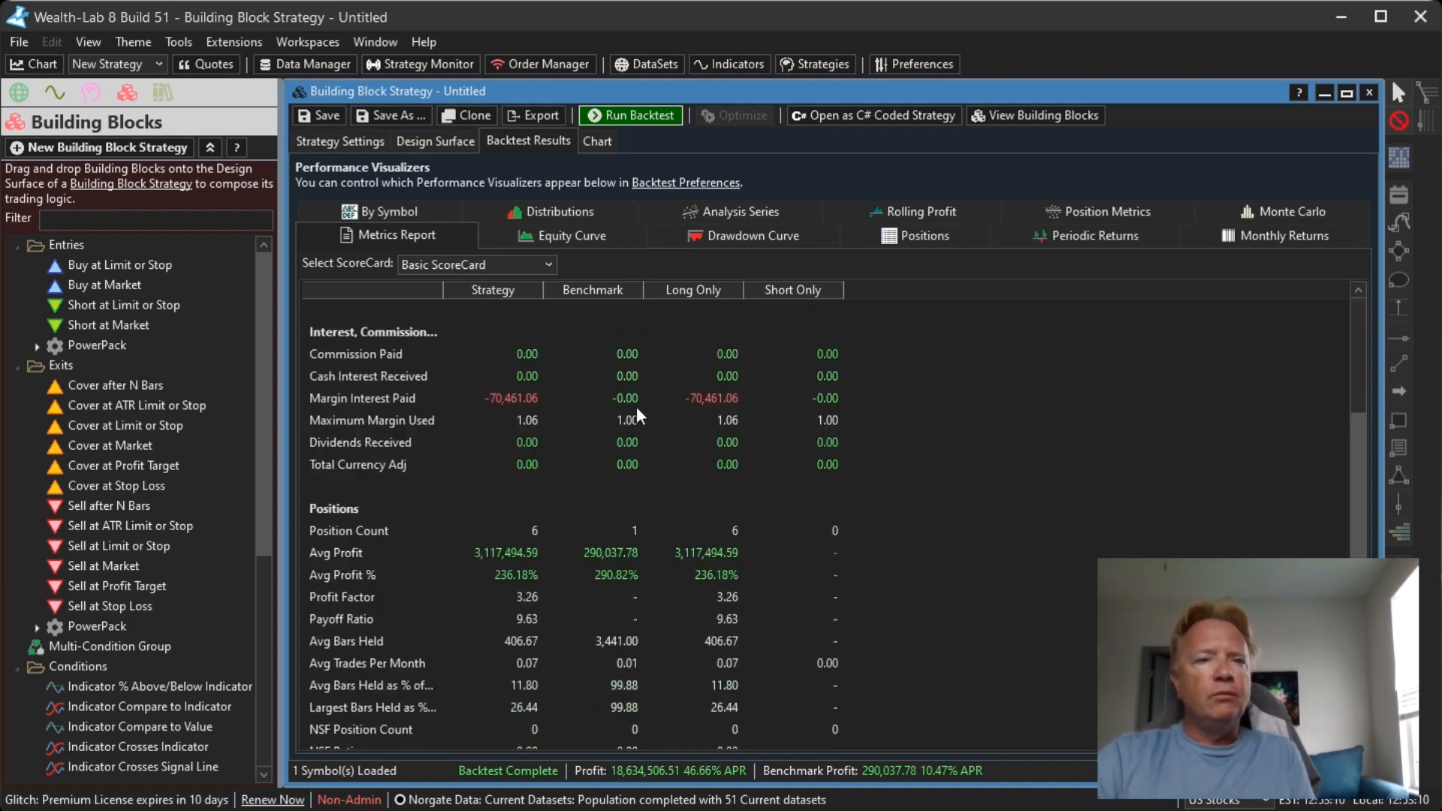
pyautogui.scroll(-1, 625, 445)
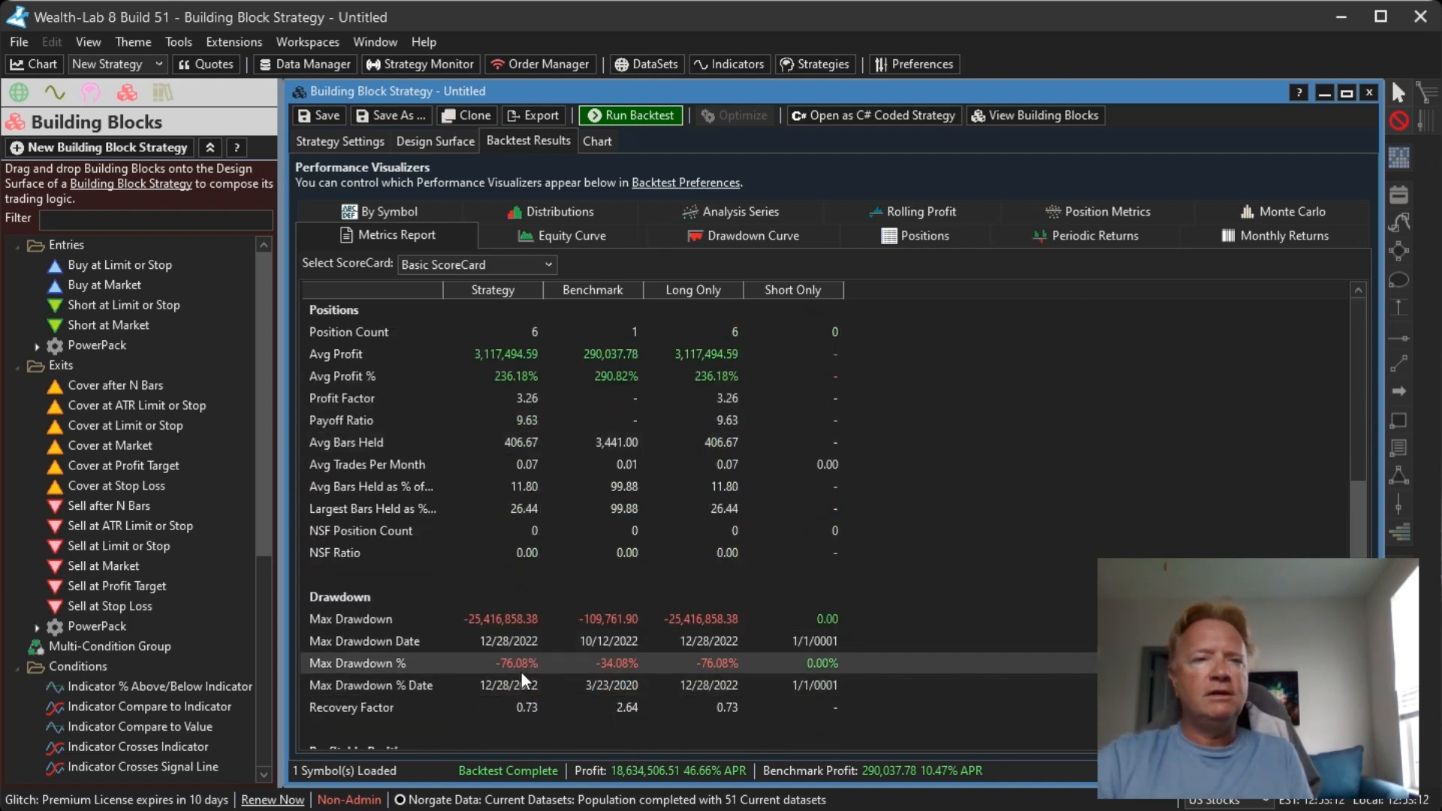
# Step: View the equity curve of the backtested strategy, and close the strategy without saving
pyautogui.click(564, 239)
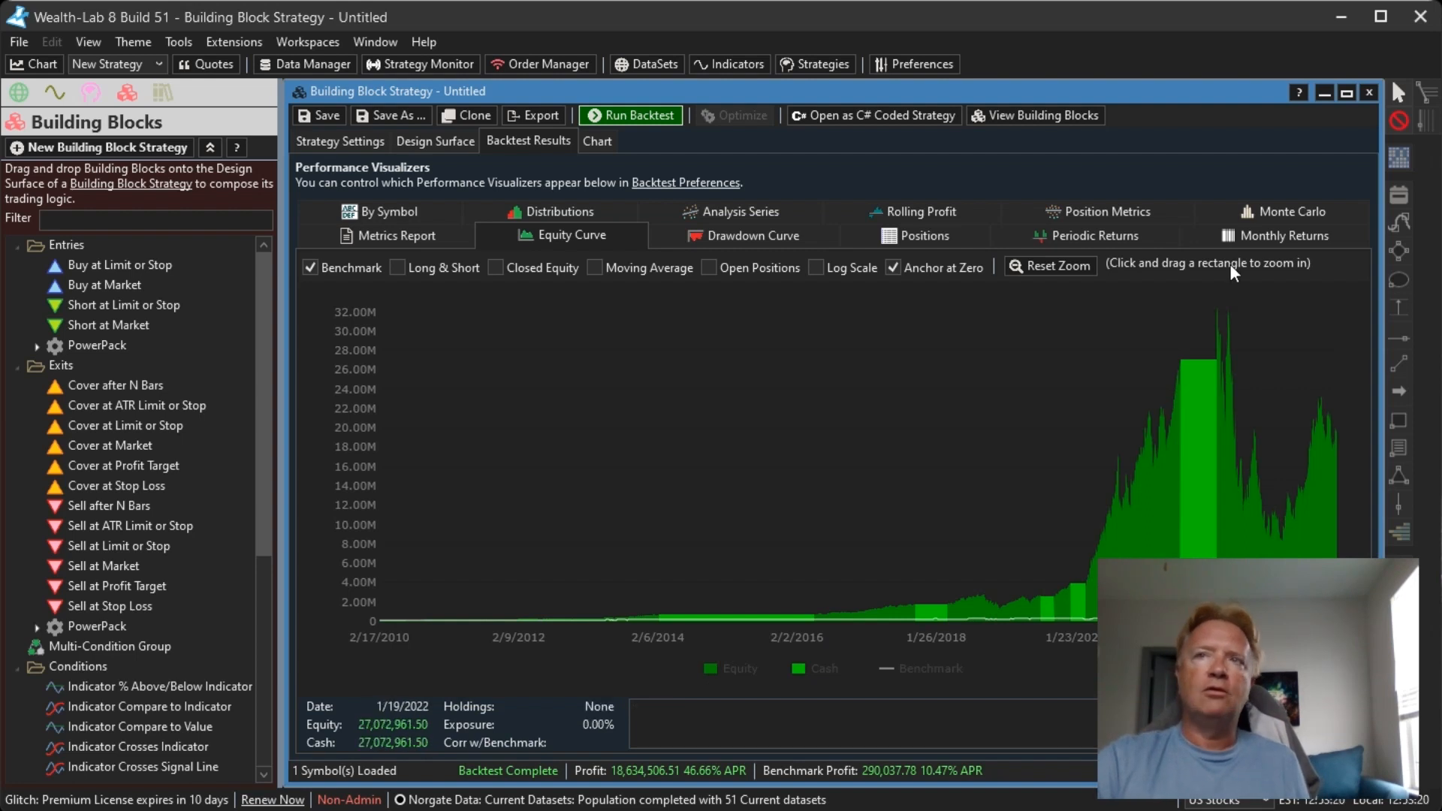
pyautogui.click(1369, 93)
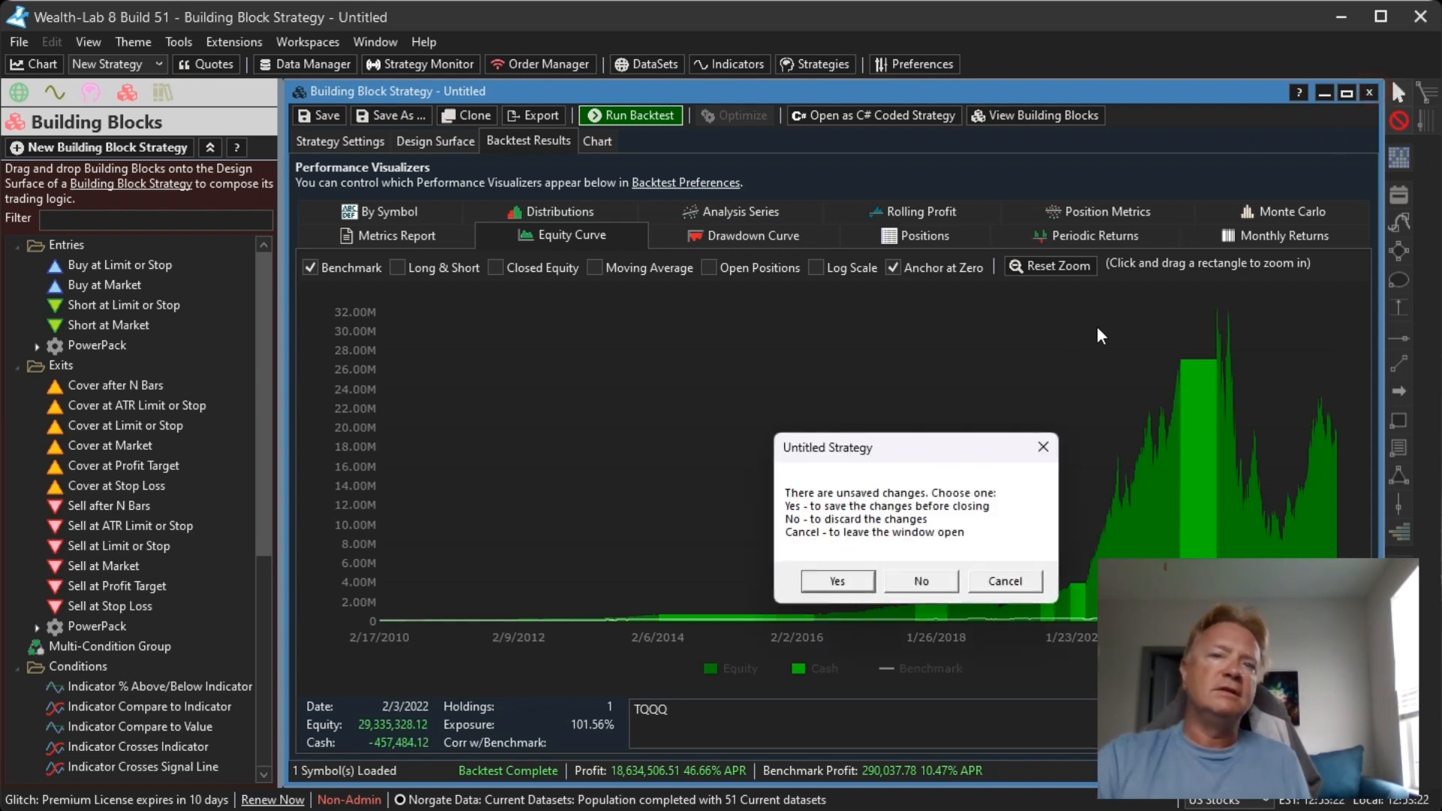
pyautogui.click(924, 580)
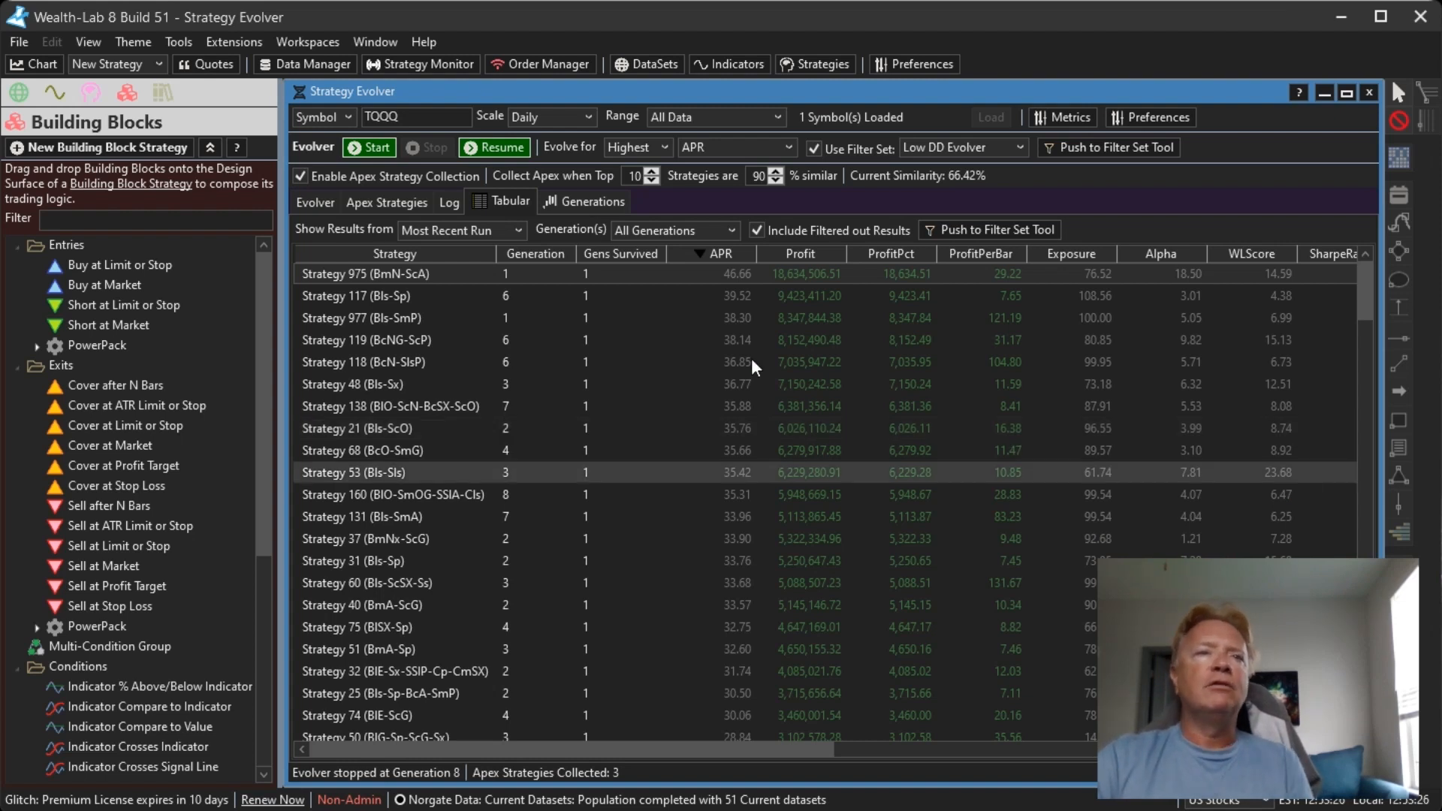
# Step: Check the runs available for the tabular results, and review the collected Apex Strategy 1 and Apex Strategy 2
pyautogui.click(467, 233)
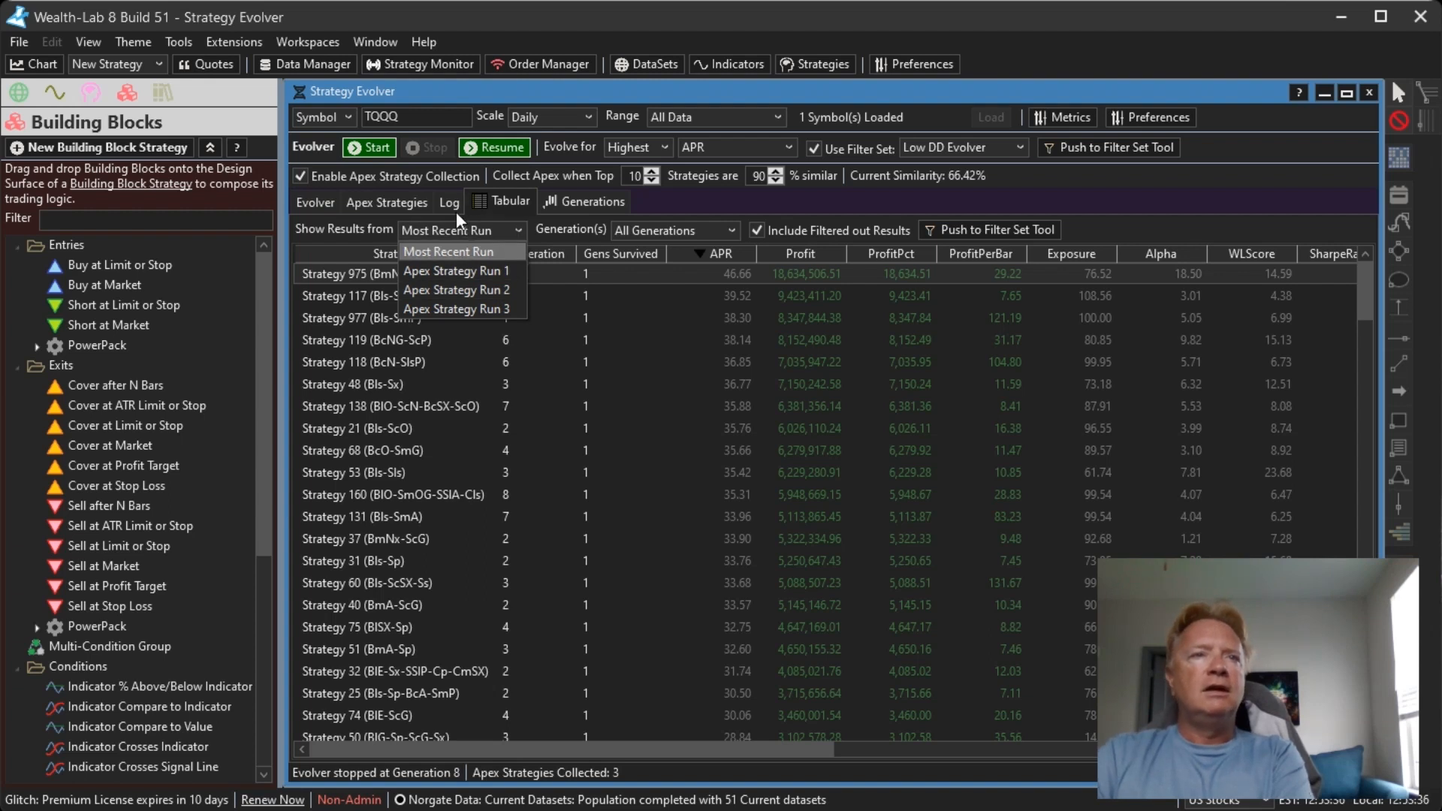
pyautogui.click(403, 204)
pyautogui.click(403, 205)
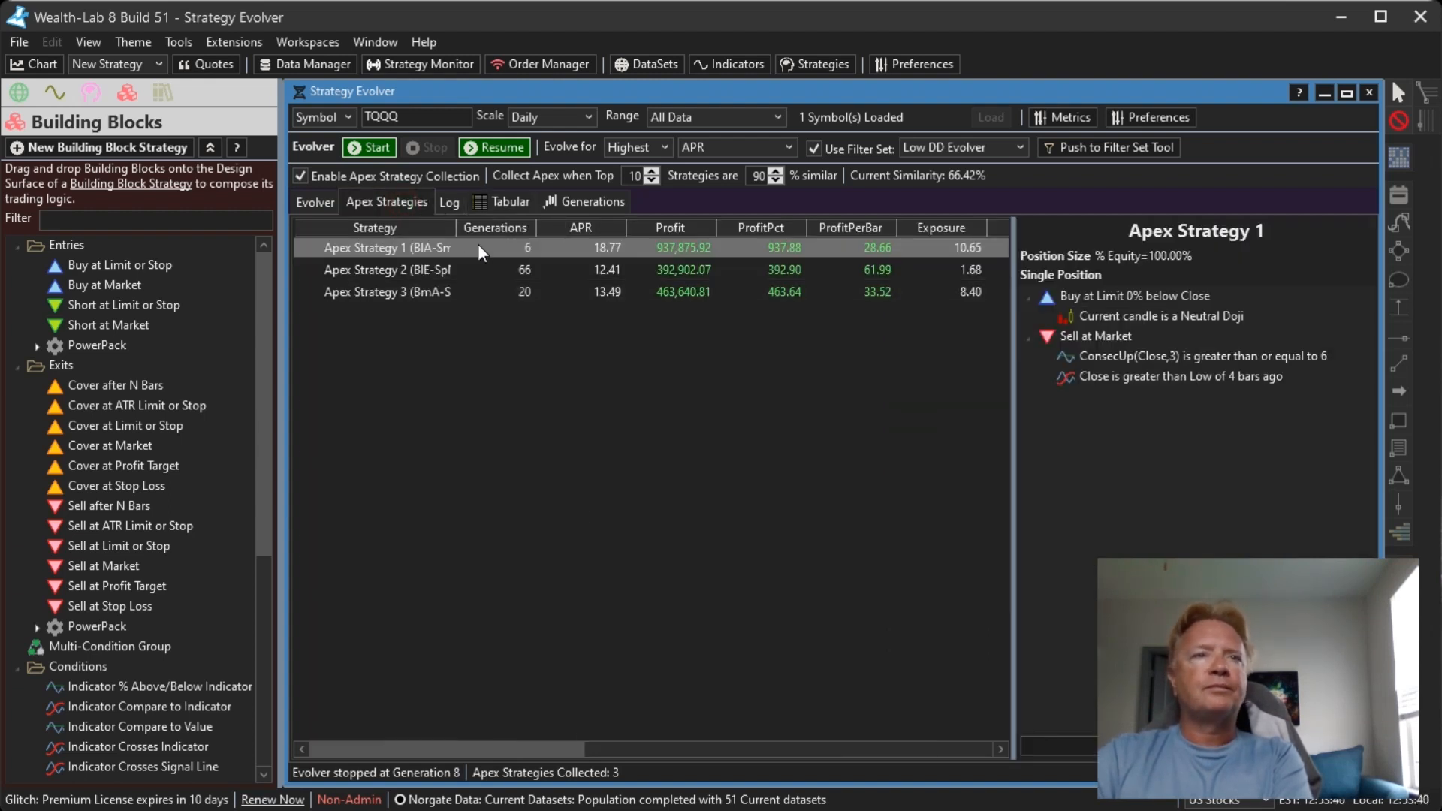
pyautogui.click(476, 268)
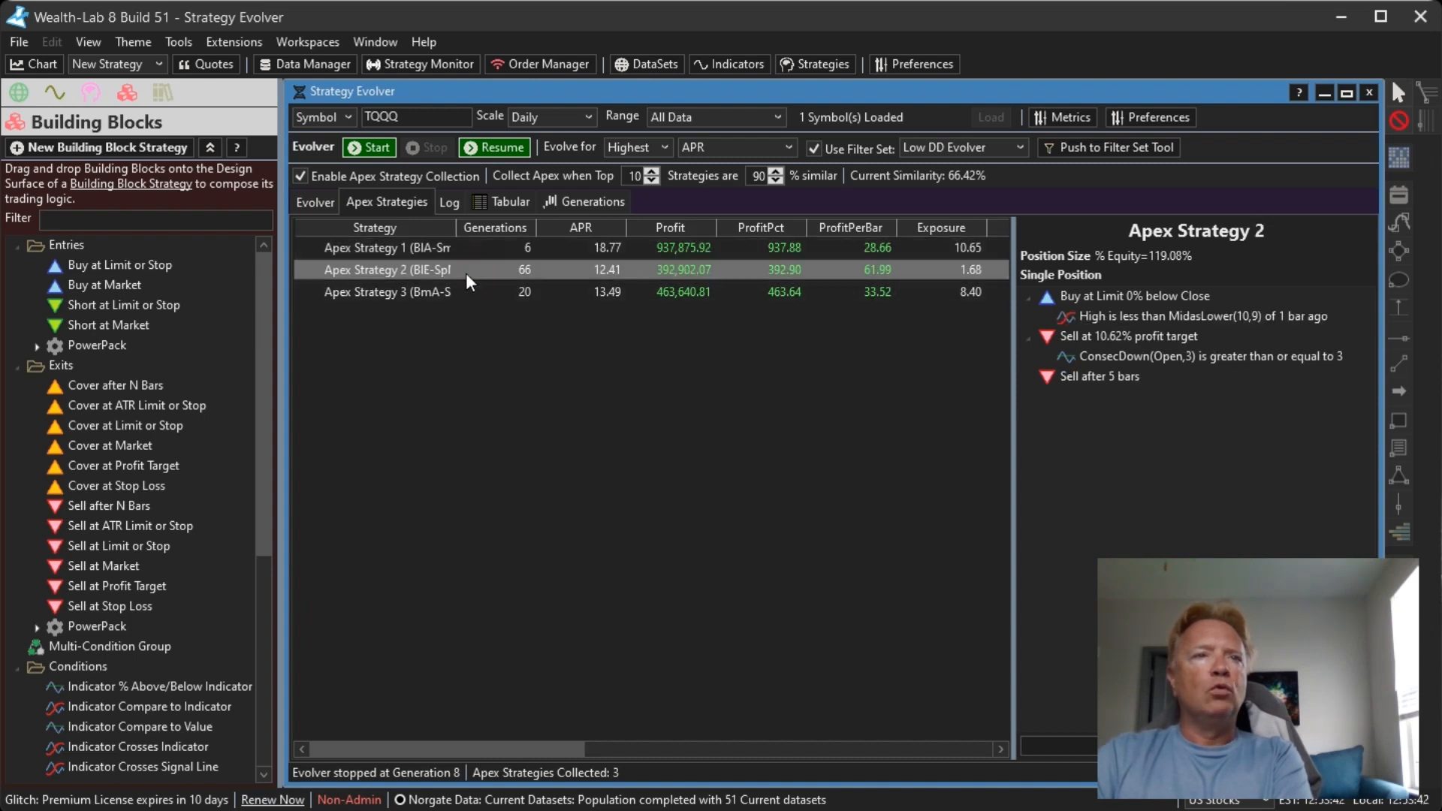
# Step: Show the tabular results of all generations for Apex Strategy Run 2 and browse its strategies
pyautogui.click(481, 201)
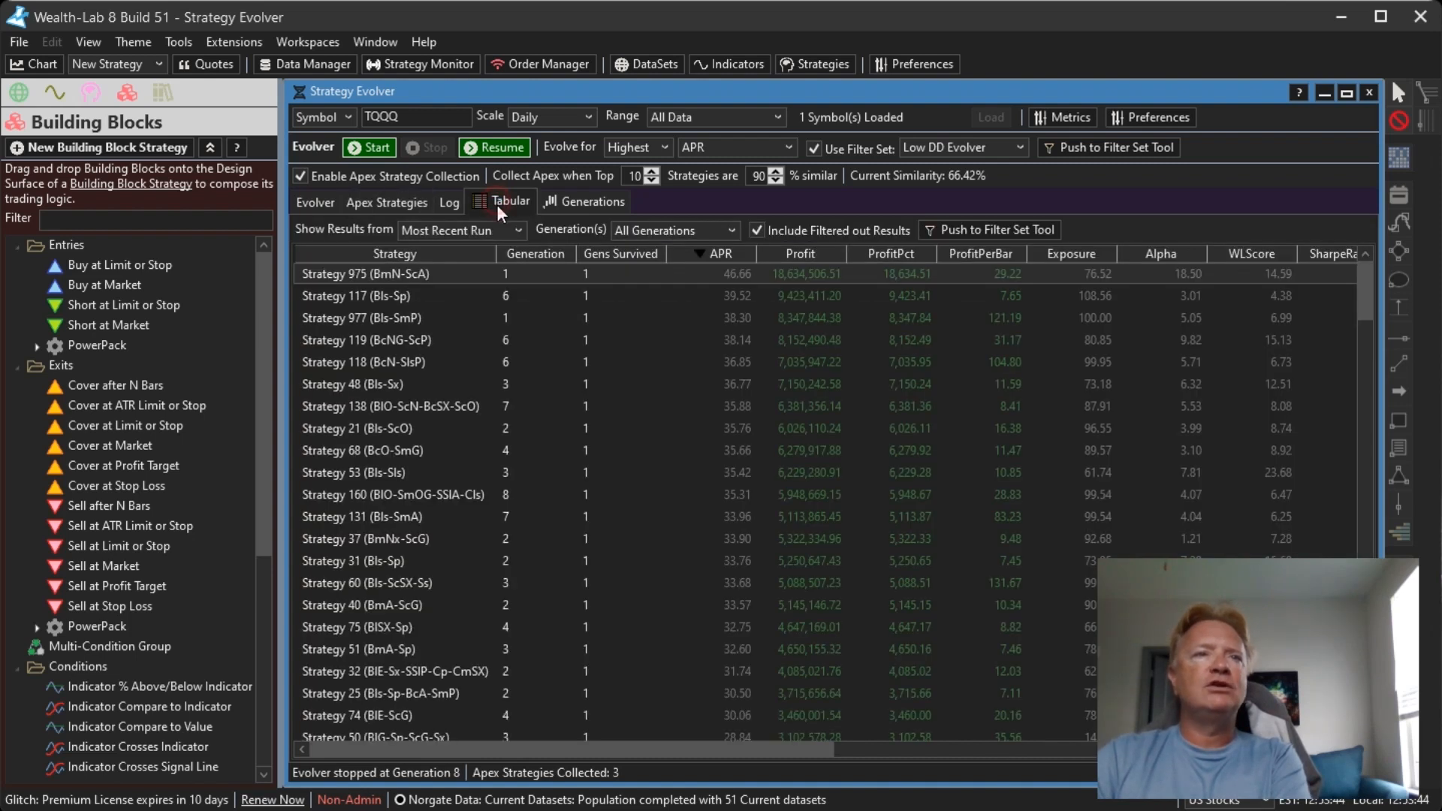
pyautogui.click(424, 229)
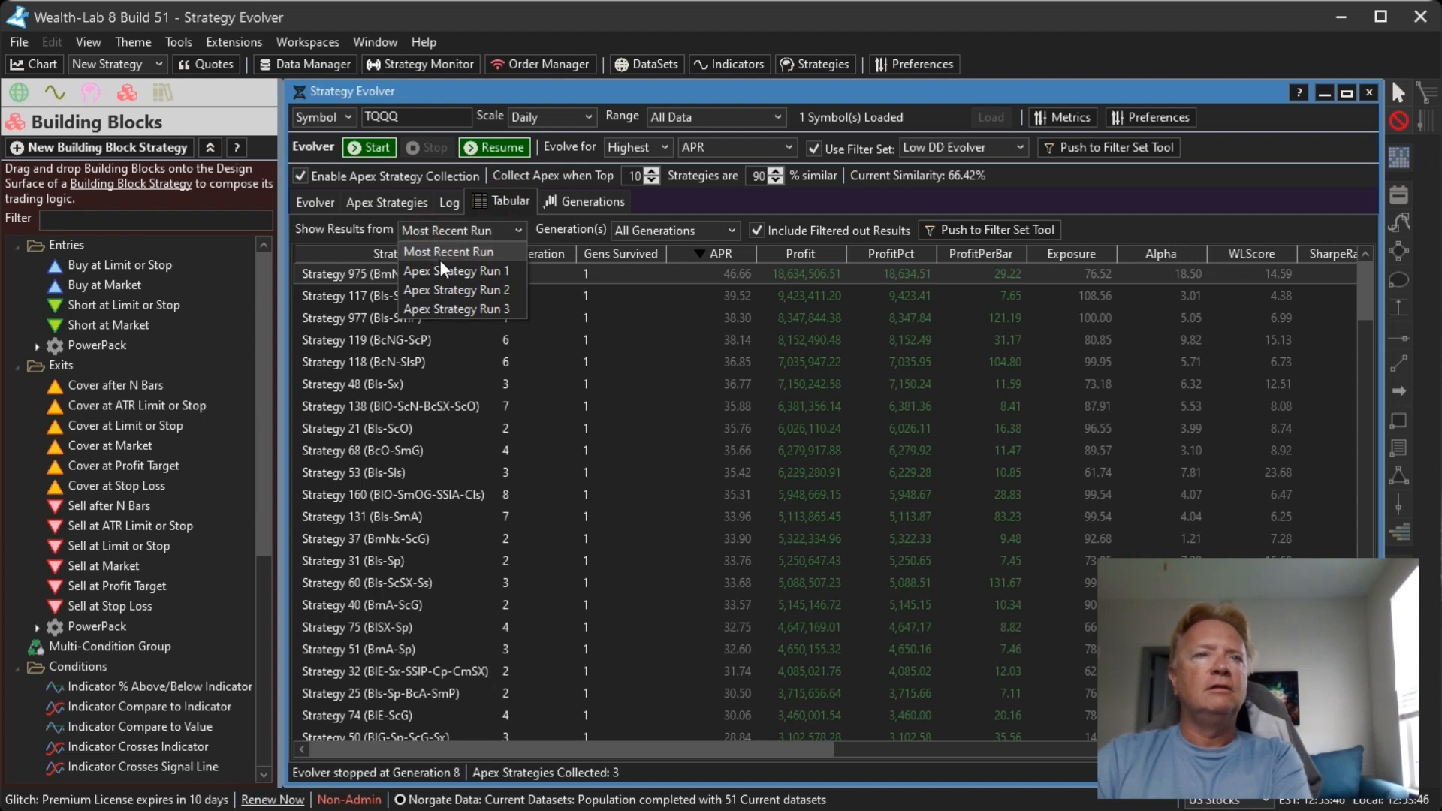
pyautogui.click(461, 290)
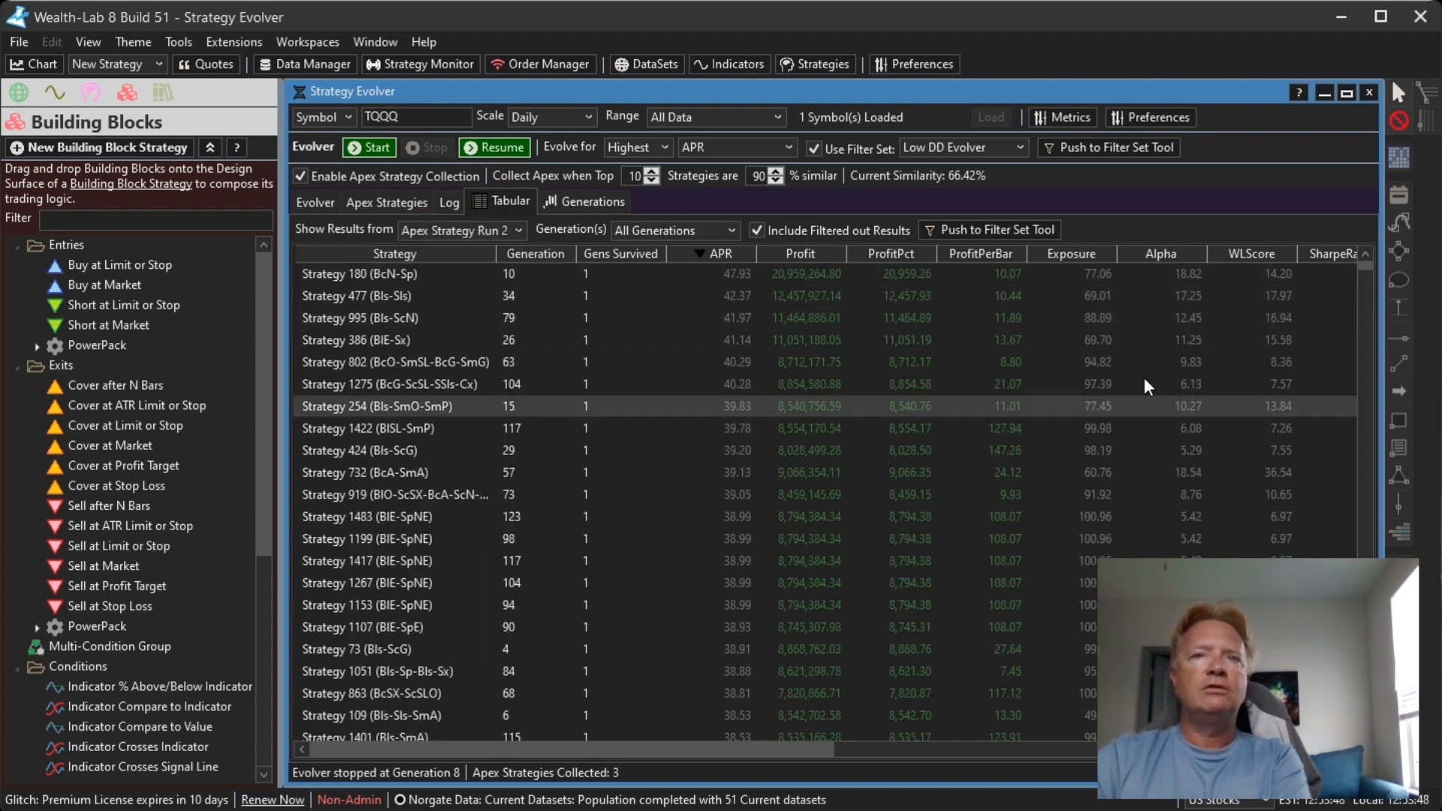
pyautogui.moveTo(1369, 264); pyautogui.dragTo(1323, 208)
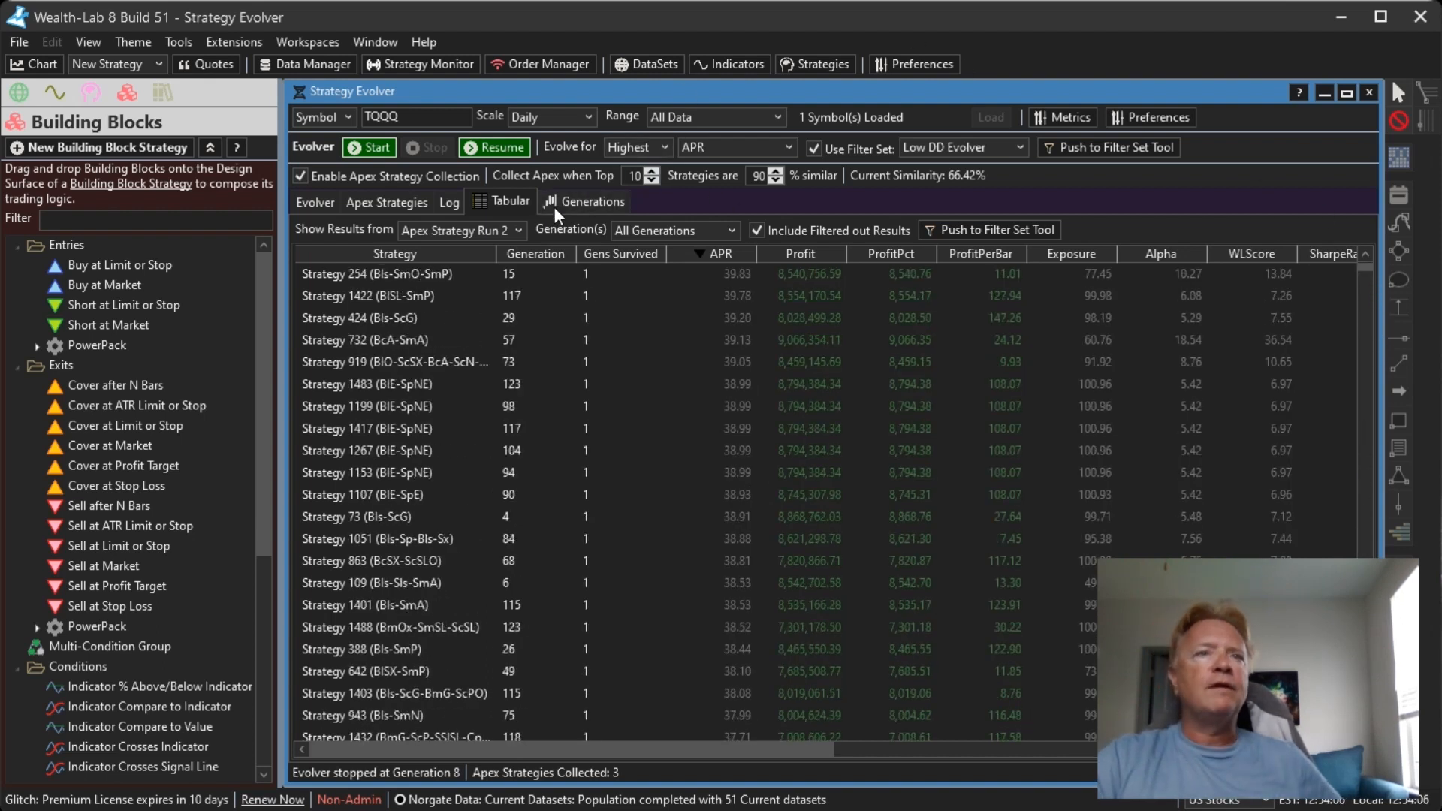
pyautogui.click(508, 224)
pyautogui.click(481, 250)
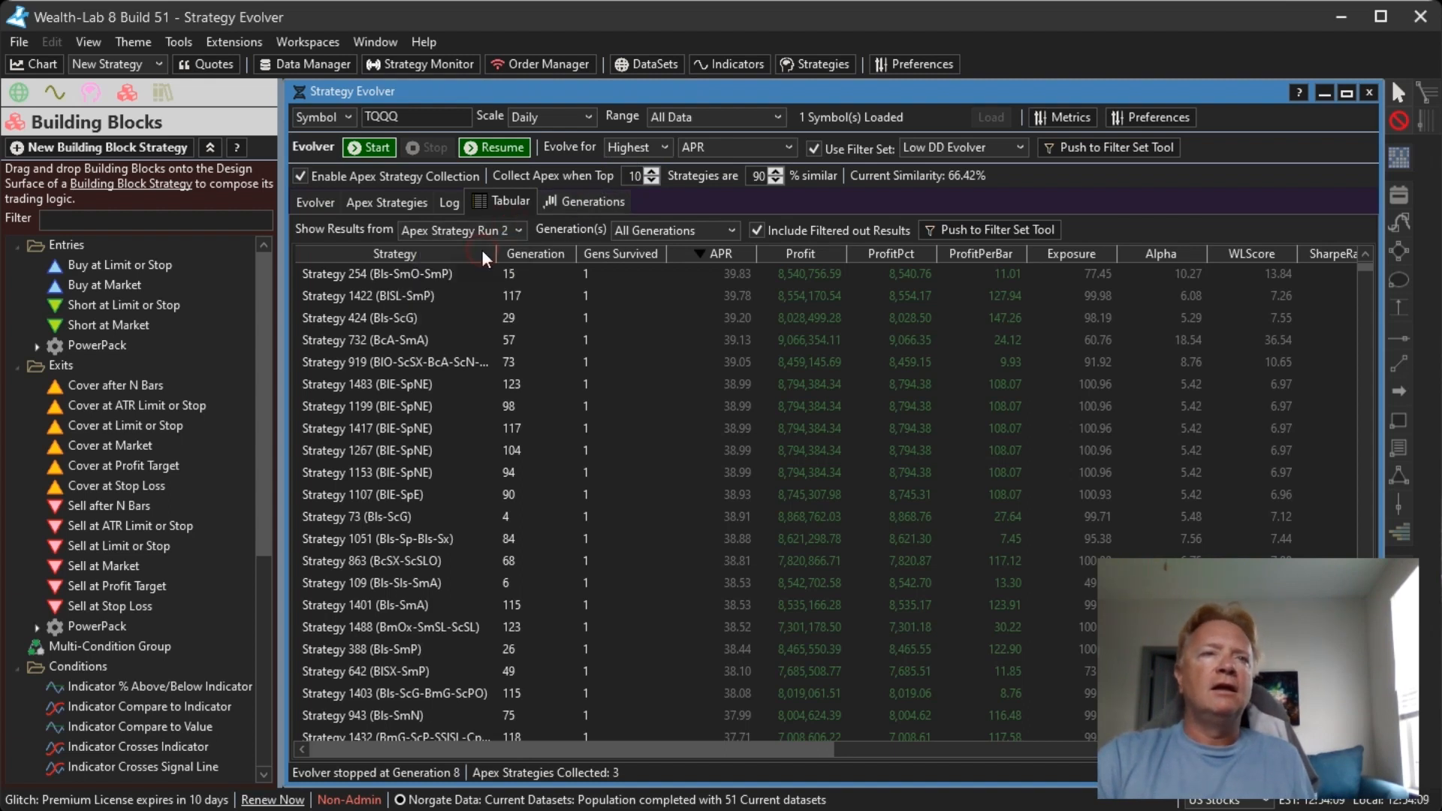
# Step: Examine the Min/Max APR by Generation graph for the most recent run and for Apex Strategy Run 1
pyautogui.click(585, 200)
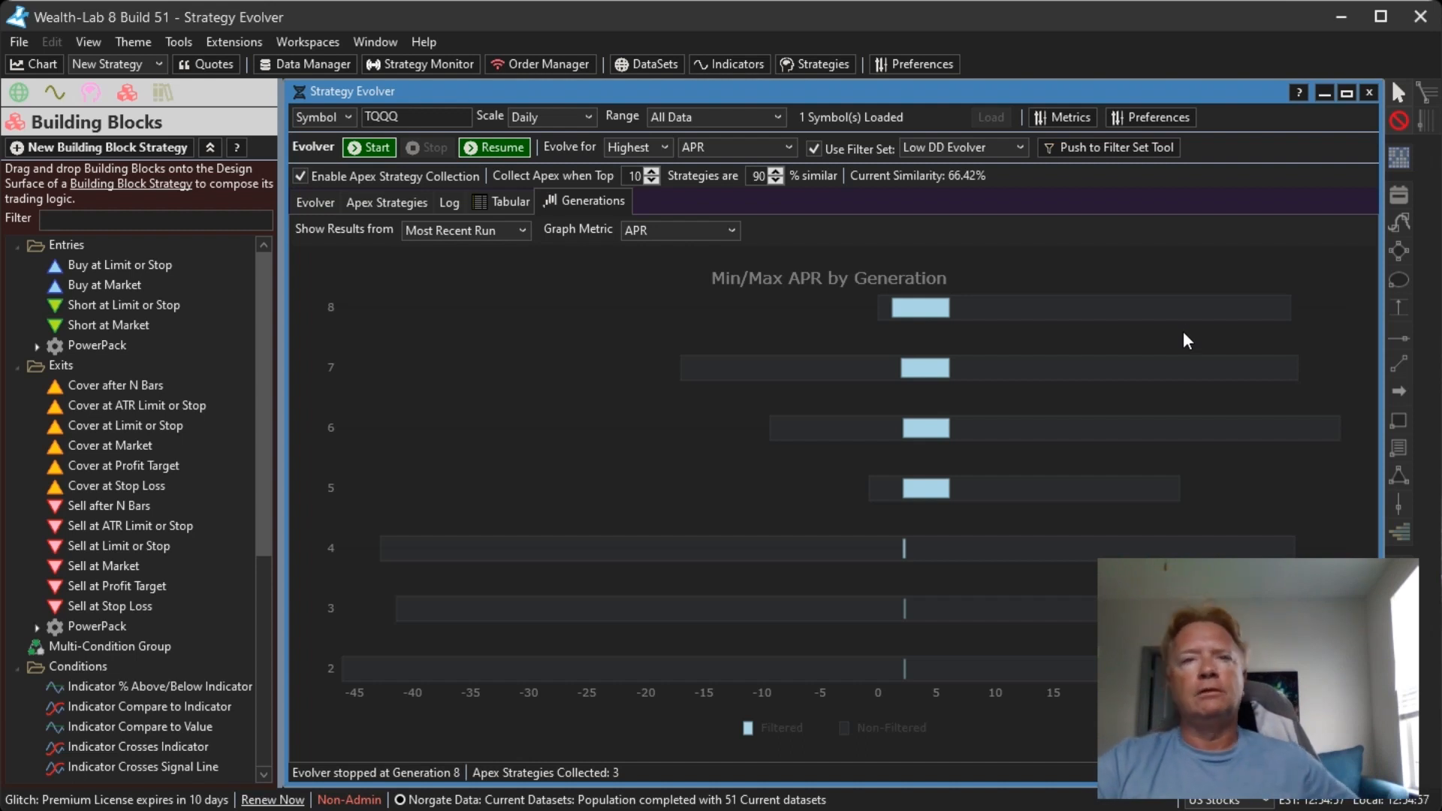
pyautogui.click(489, 233)
pyautogui.click(487, 272)
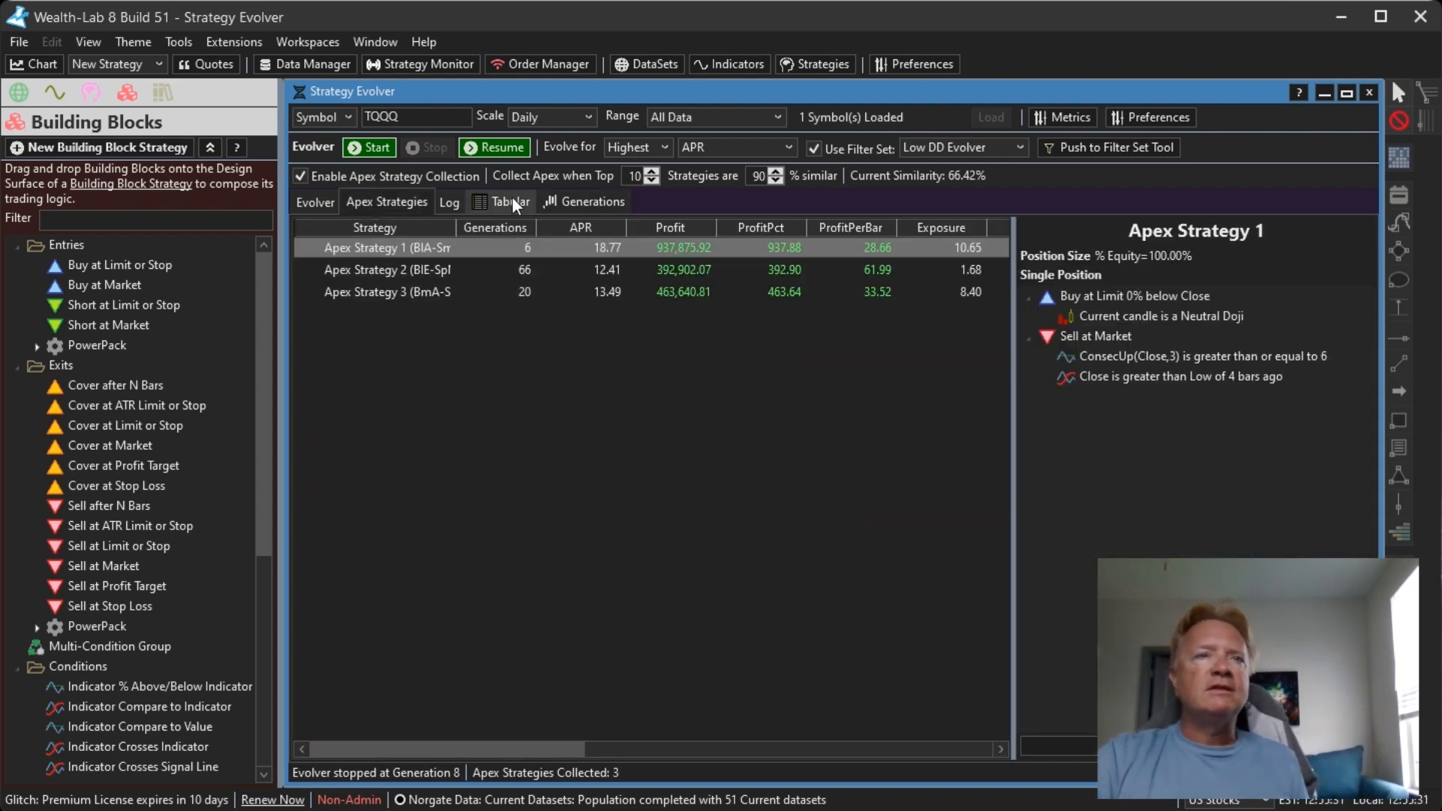
pyautogui.click(598, 200)
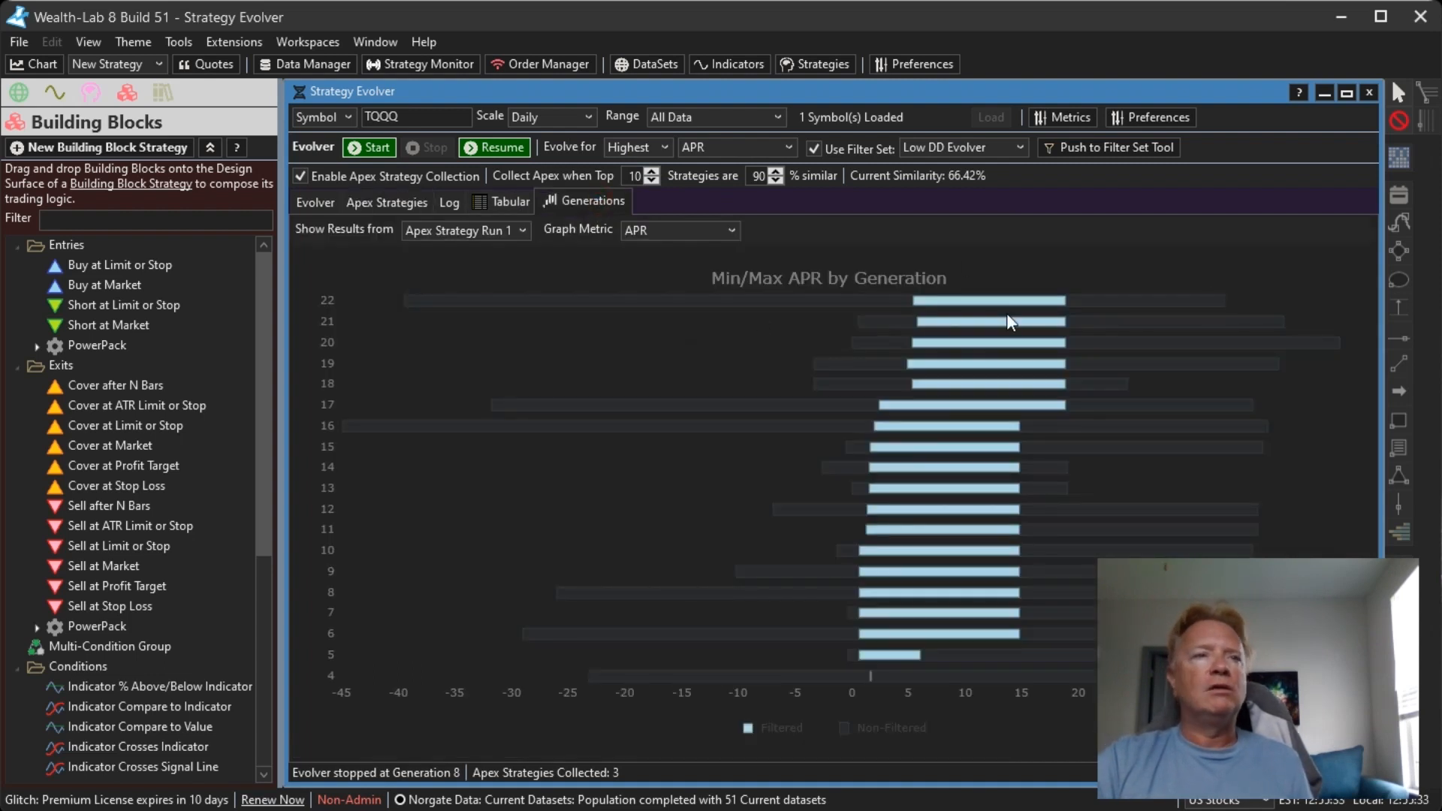
# Step: Examine the Min/Max APR by Generation graph for Apex Strategy Run 2 and Apex Strategy Run 3 in turn
pyautogui.click(500, 230)
pyautogui.click(498, 290)
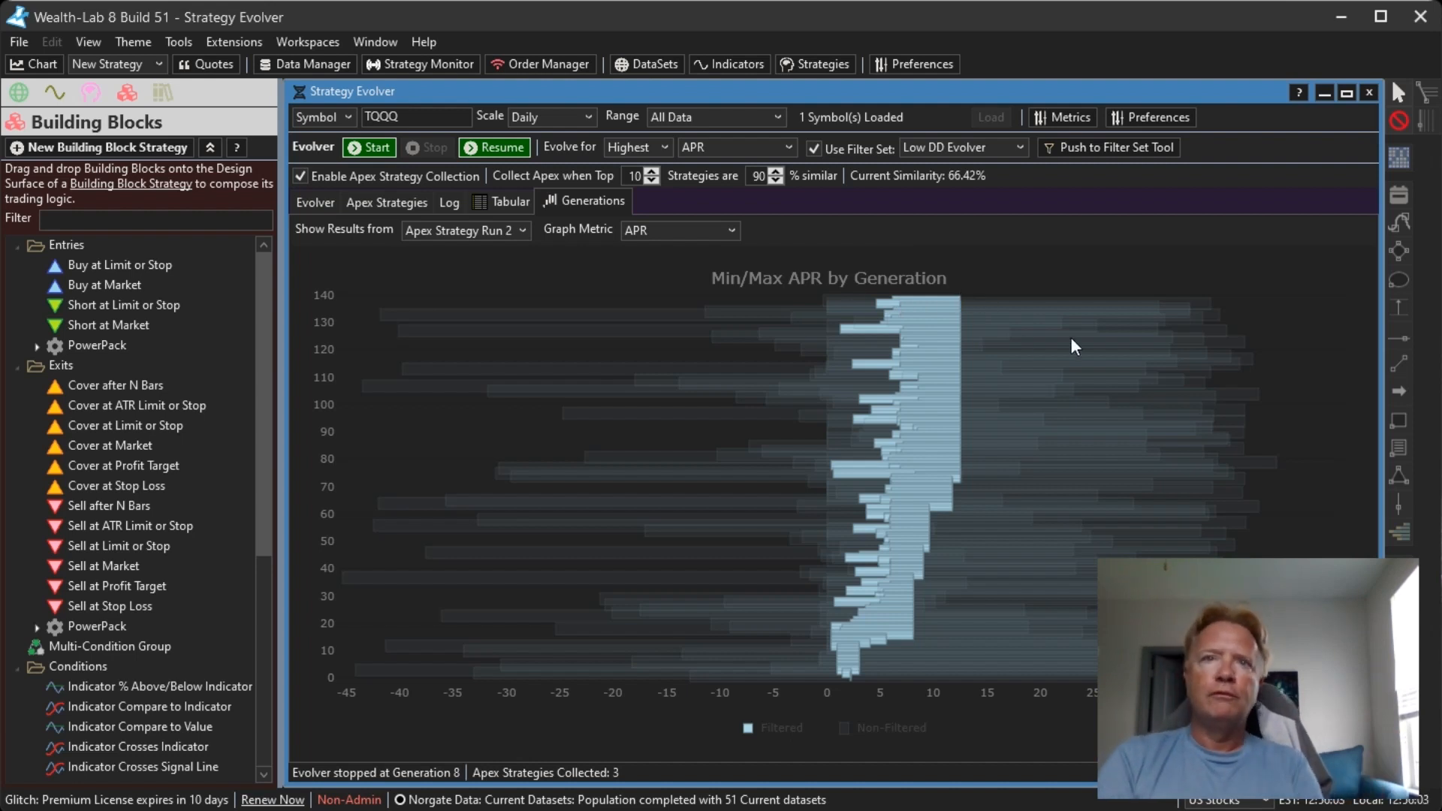
pyautogui.click(451, 229)
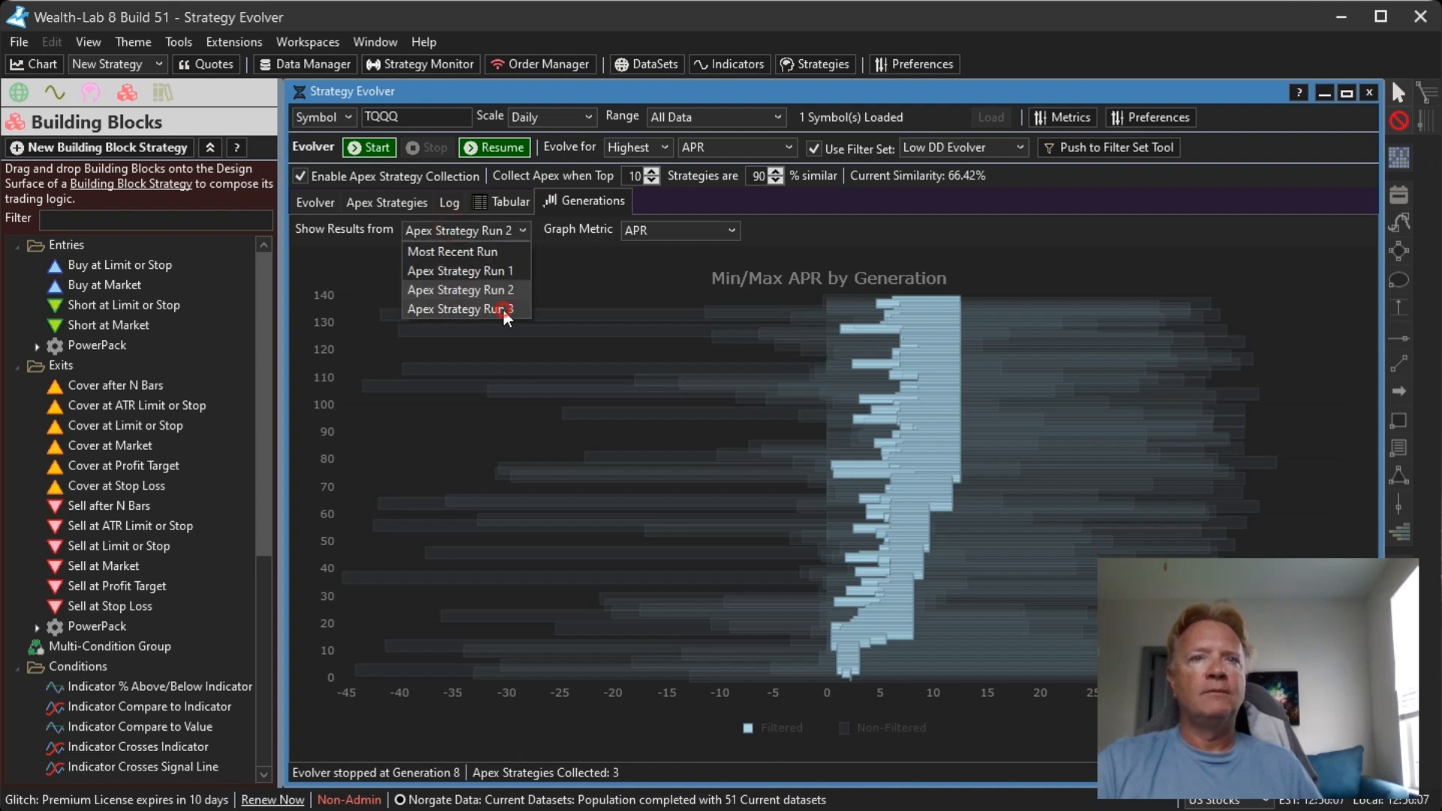
pyautogui.click(502, 309)
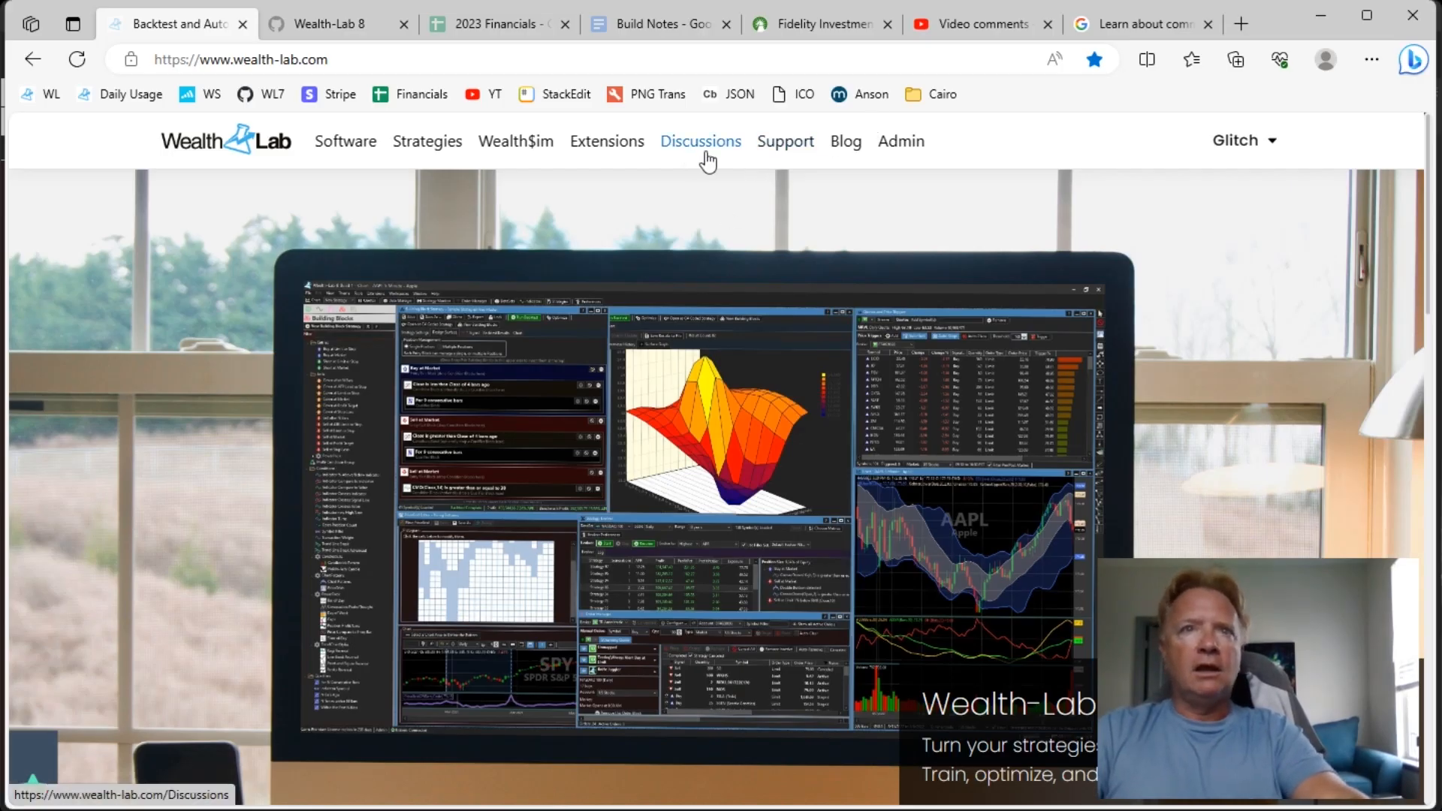
# Step: Switch to the Wealth-Lab website in the browser and open the StrategyEvolverVisualizer page of its Extension API reference
pyautogui.click(813, 146)
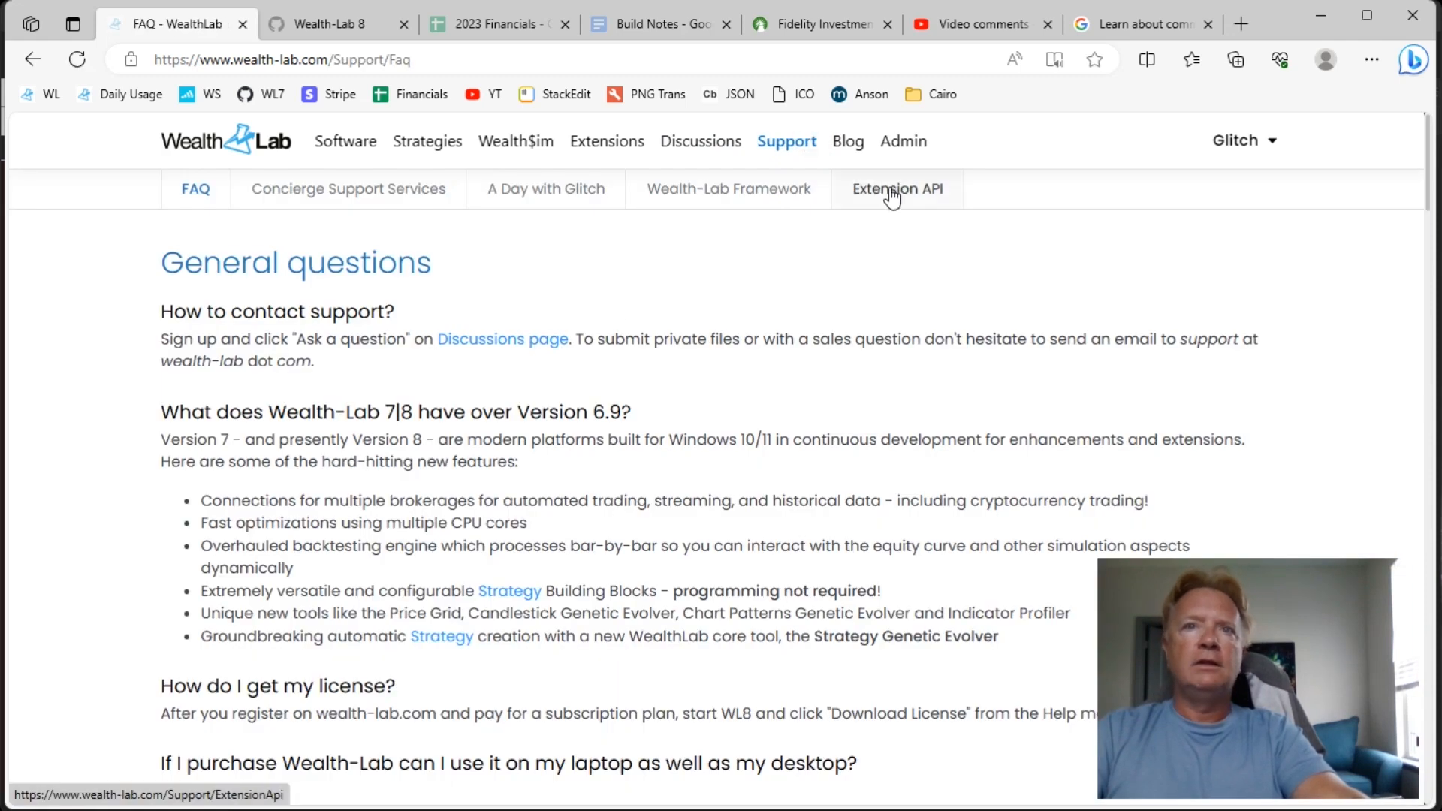
pyautogui.click(892, 194)
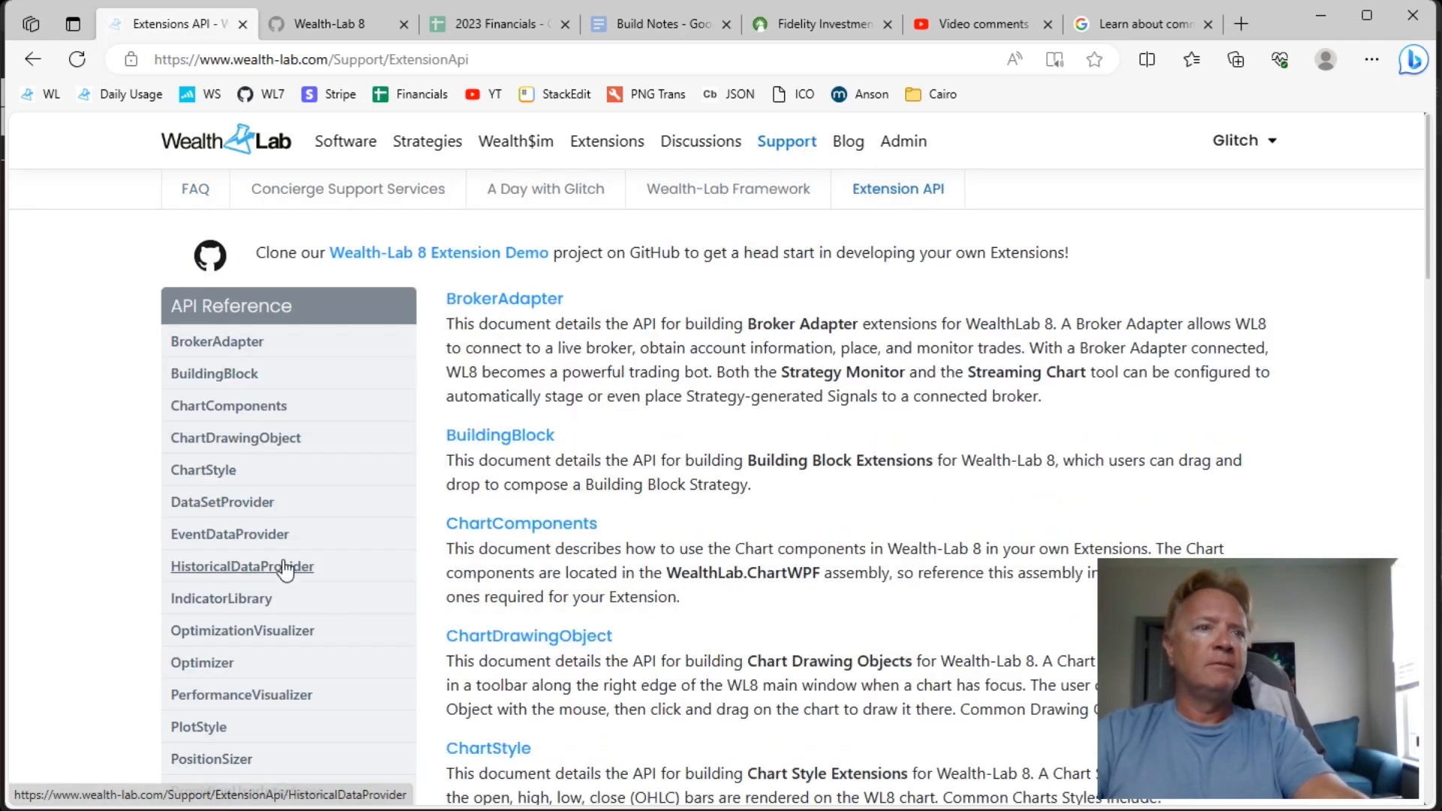
pyautogui.scroll(-4, 291, 526)
pyautogui.scroll(-2, 291, 506)
pyautogui.scroll(1, 291, 507)
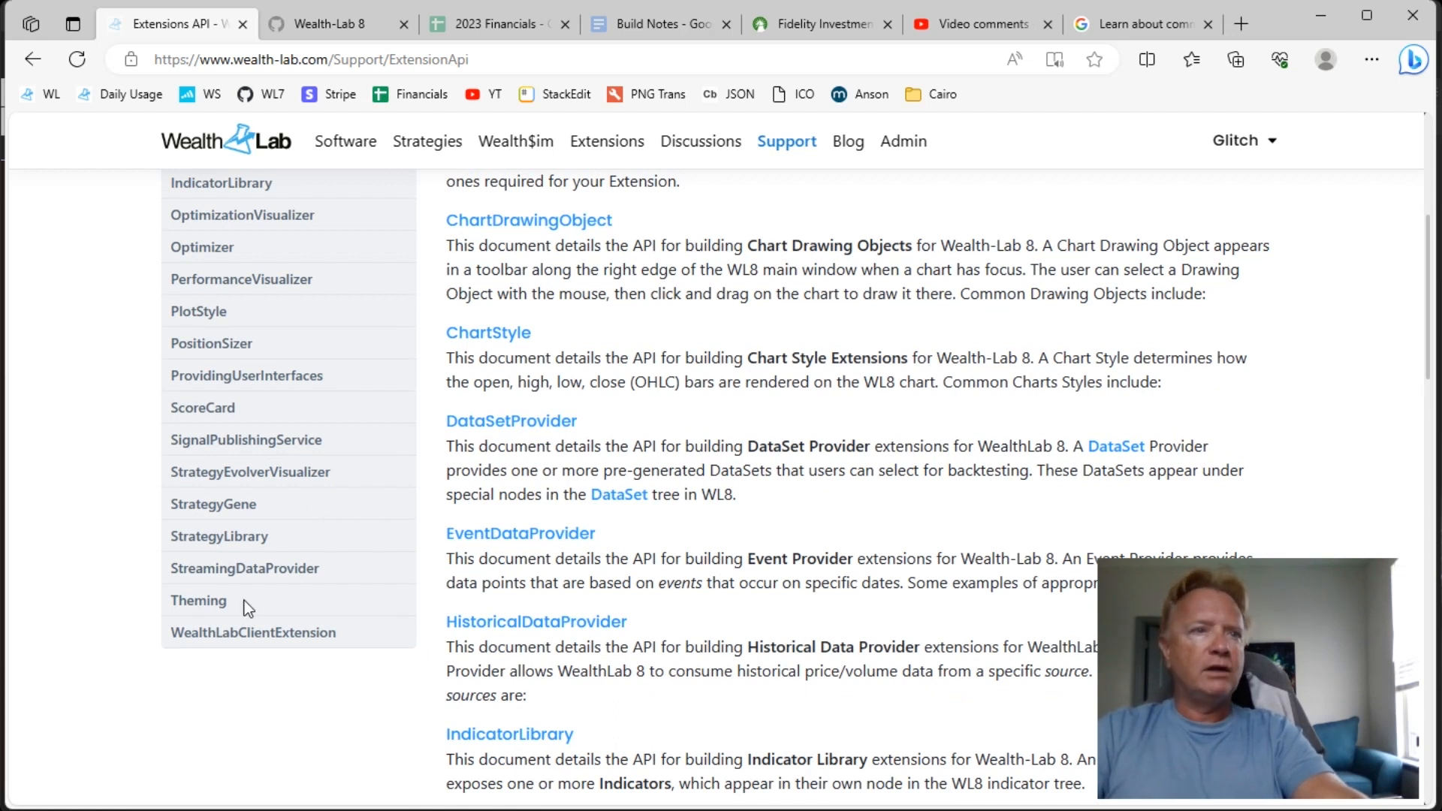
pyautogui.click(287, 475)
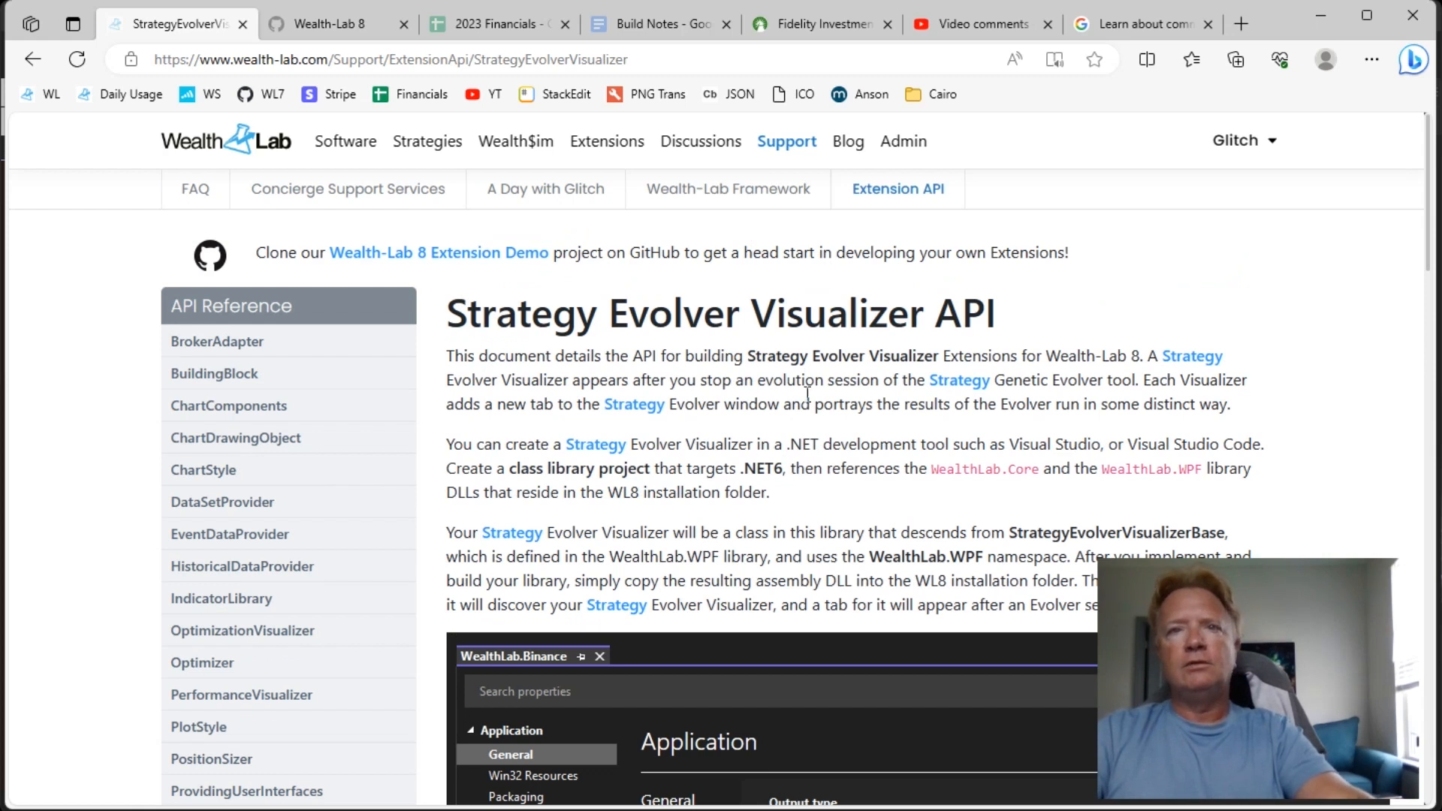
# Step: Read through the Strategy Evolver Visualizer API document down to its section on accessing the evolver results
pyautogui.scroll(-3, 930, 318)
pyautogui.scroll(-8, 931, 419)
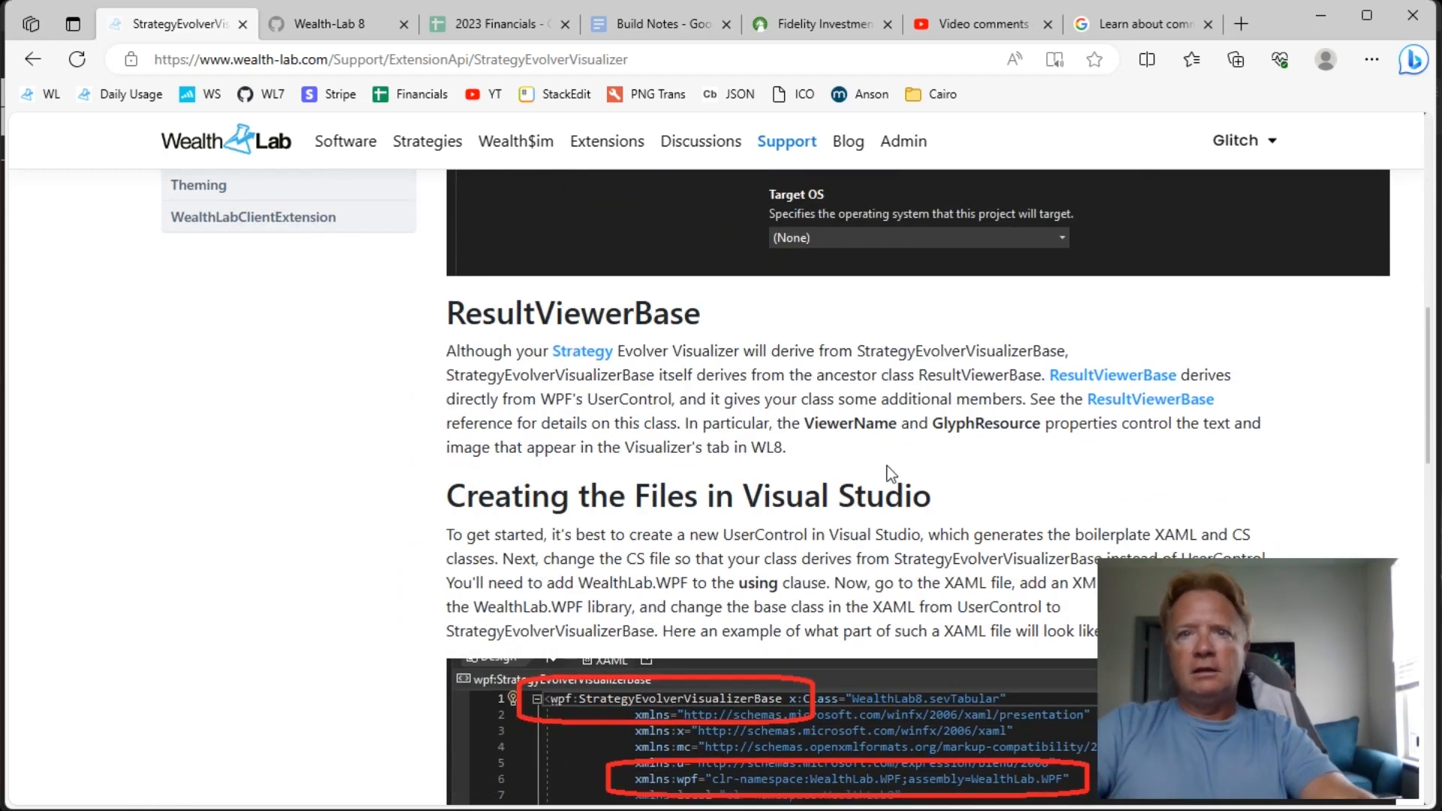
pyautogui.scroll(-4, 954, 504)
pyautogui.scroll(-7, 941, 455)
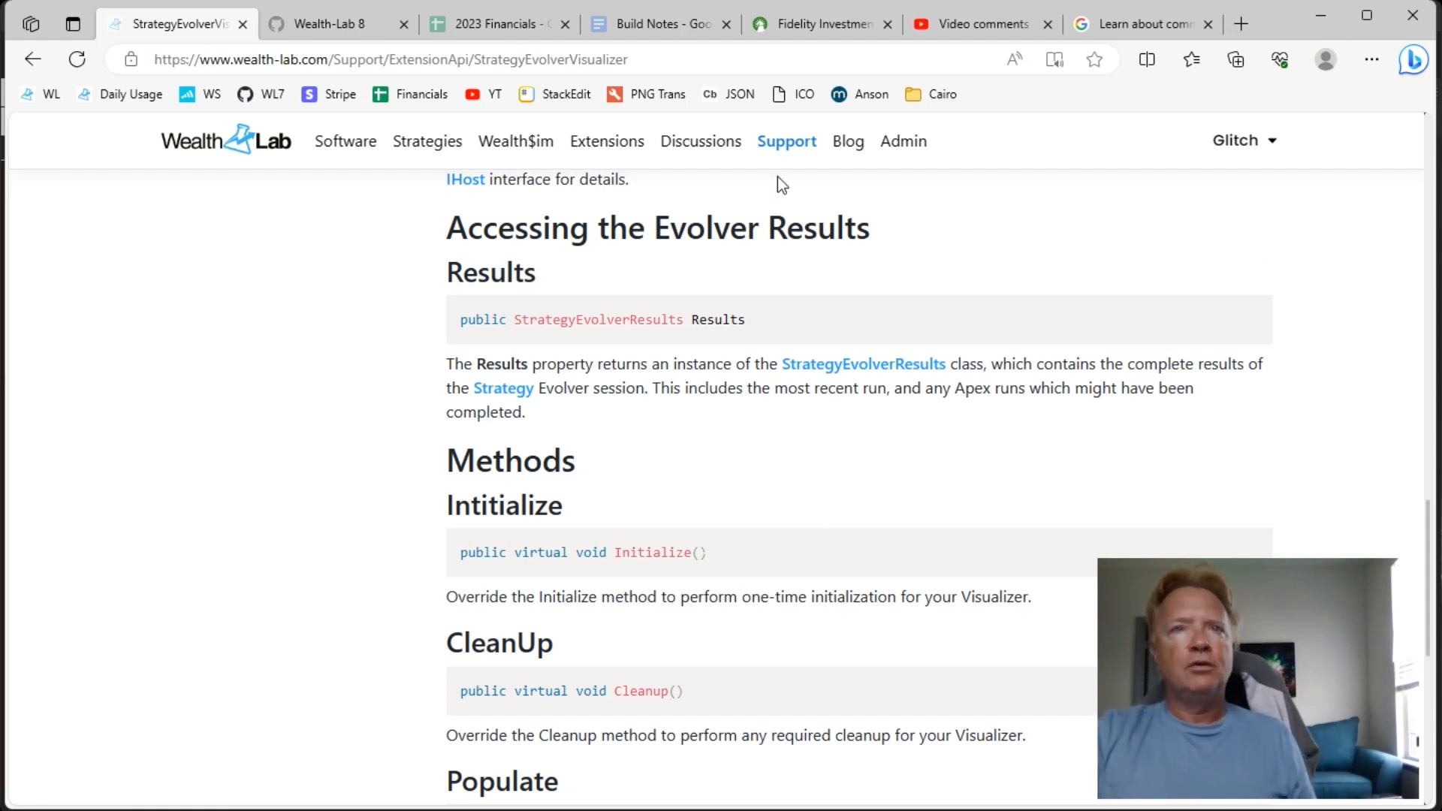
# Step: Open the Feature Wish List from the Wealth-Lab website's community discussions
pyautogui.click(701, 143)
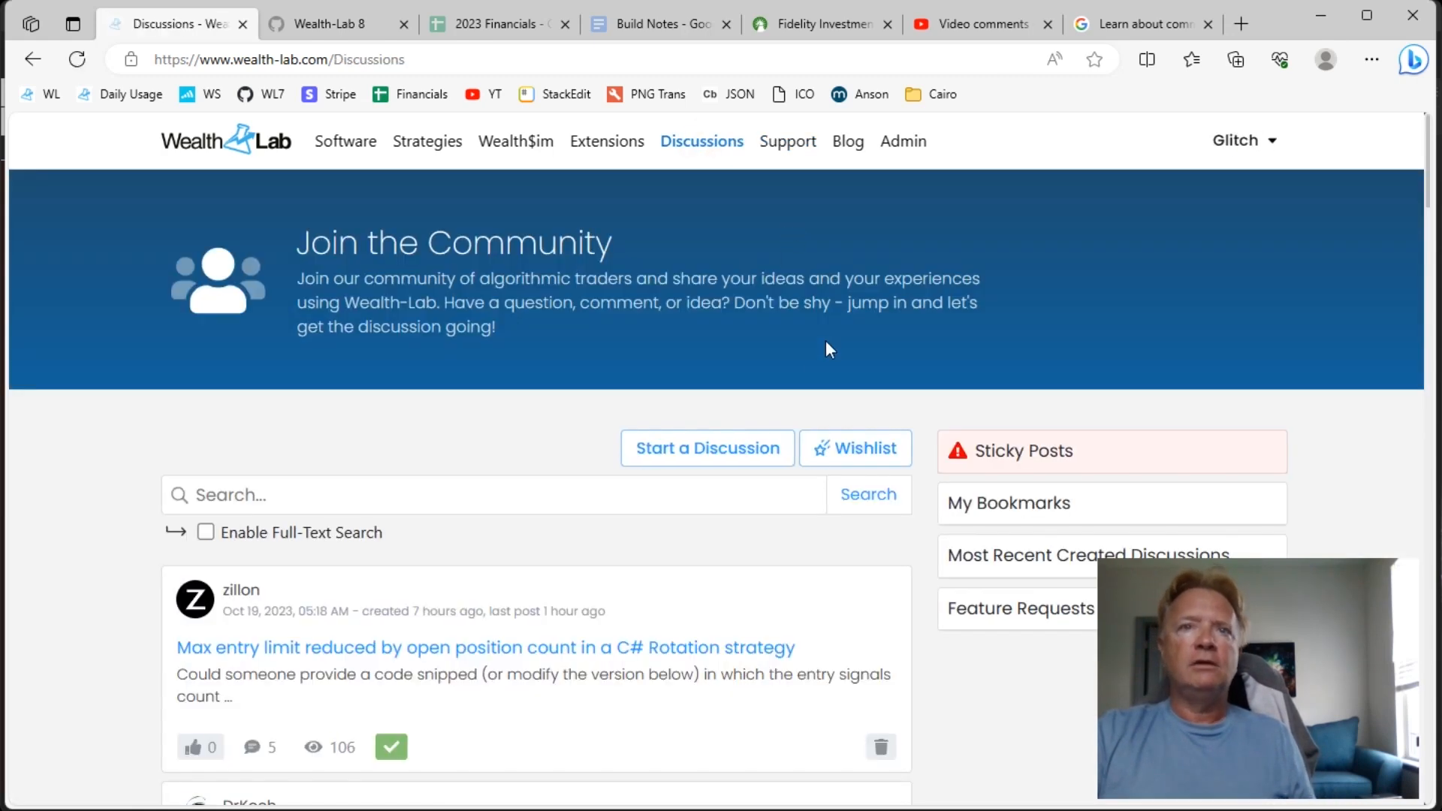
pyautogui.click(875, 448)
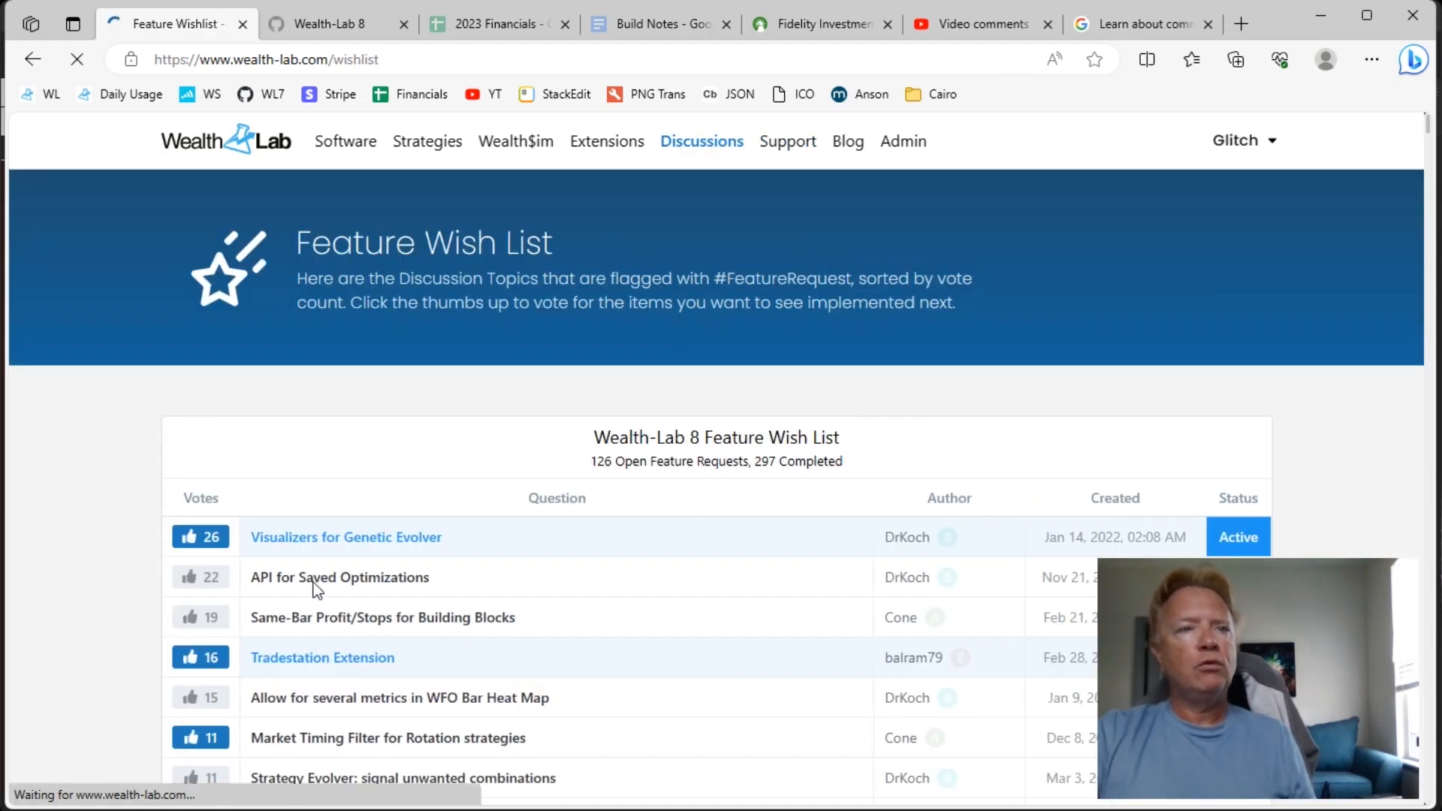